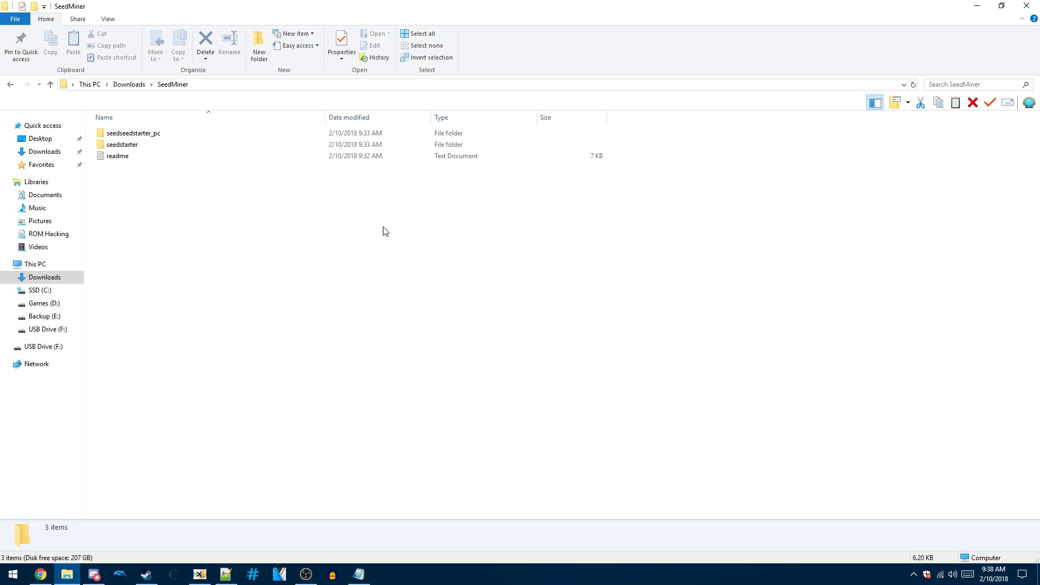
- Copy seedstarter from SeedMiner into USB Drive (F:)\3ds, then open the pasted folder to verify it
right_click(323, 144)
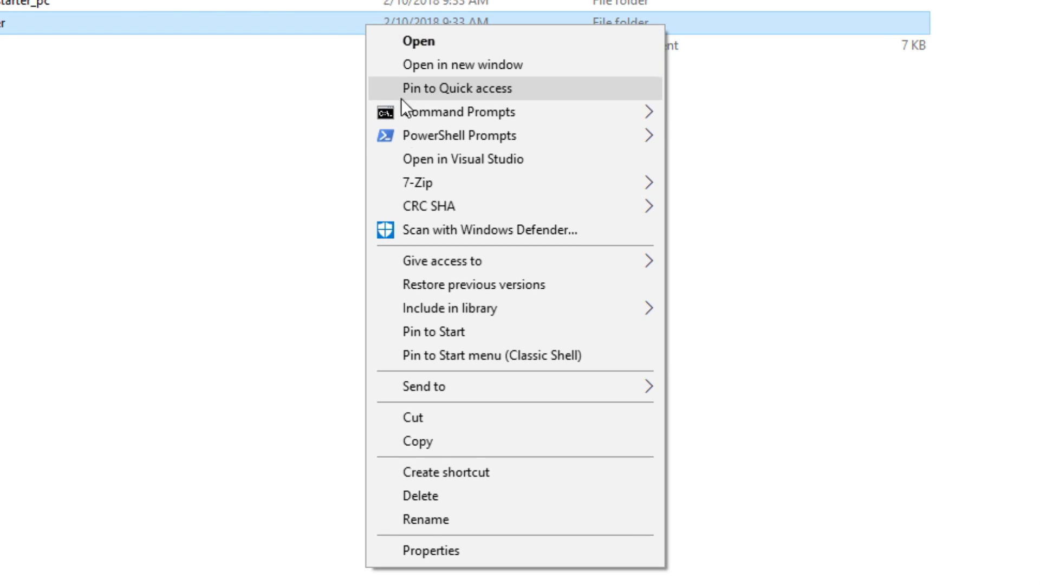
click(590, 443)
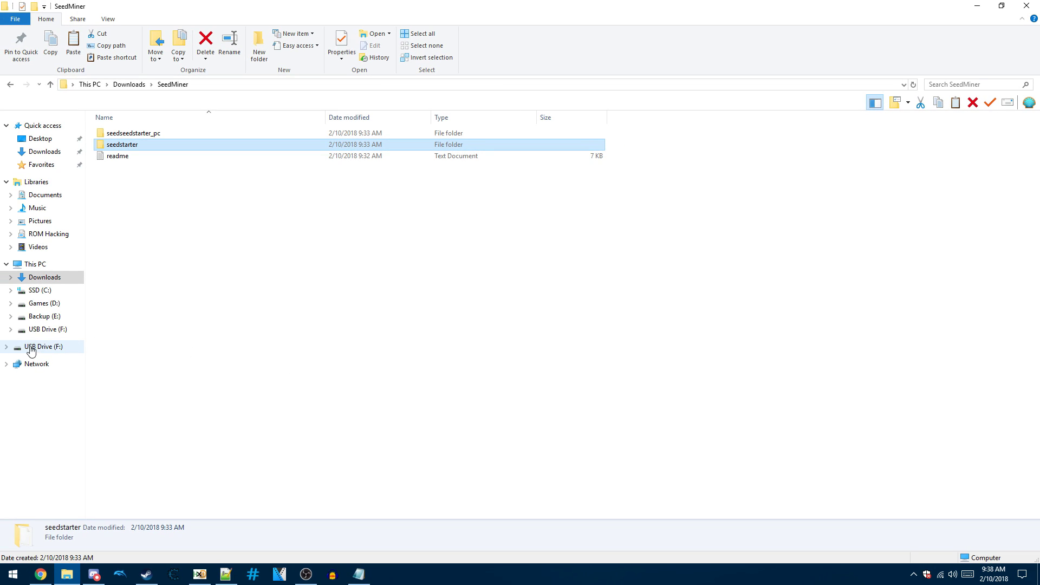
click(37, 350)
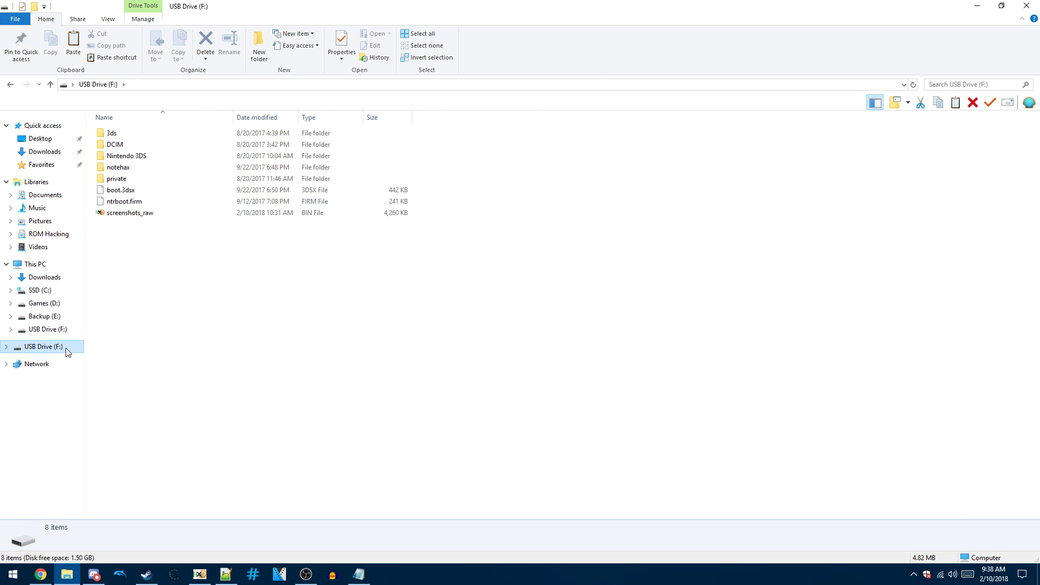
click(129, 137)
double_click(135, 138)
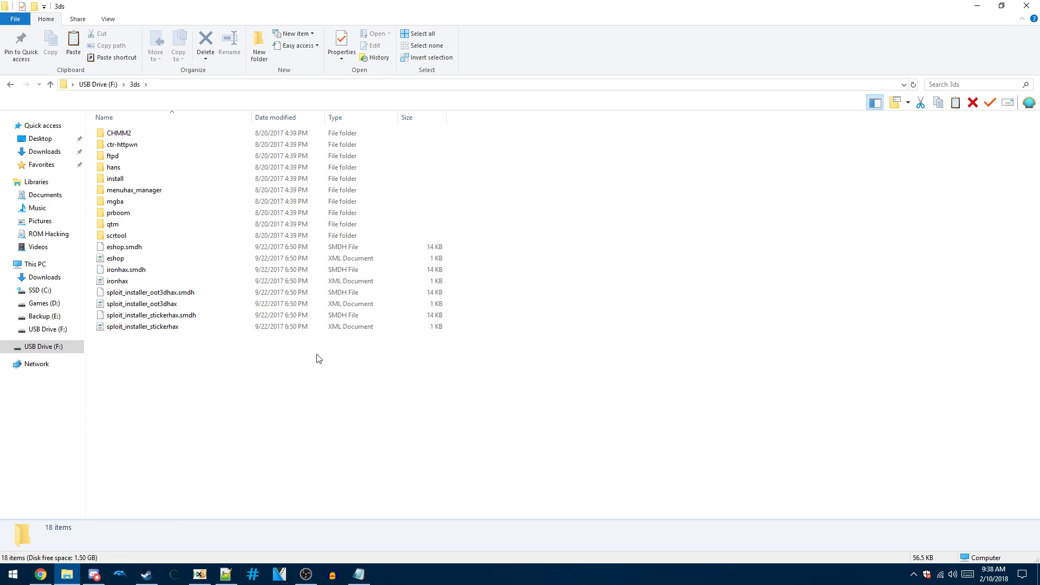
right_click(507, 340)
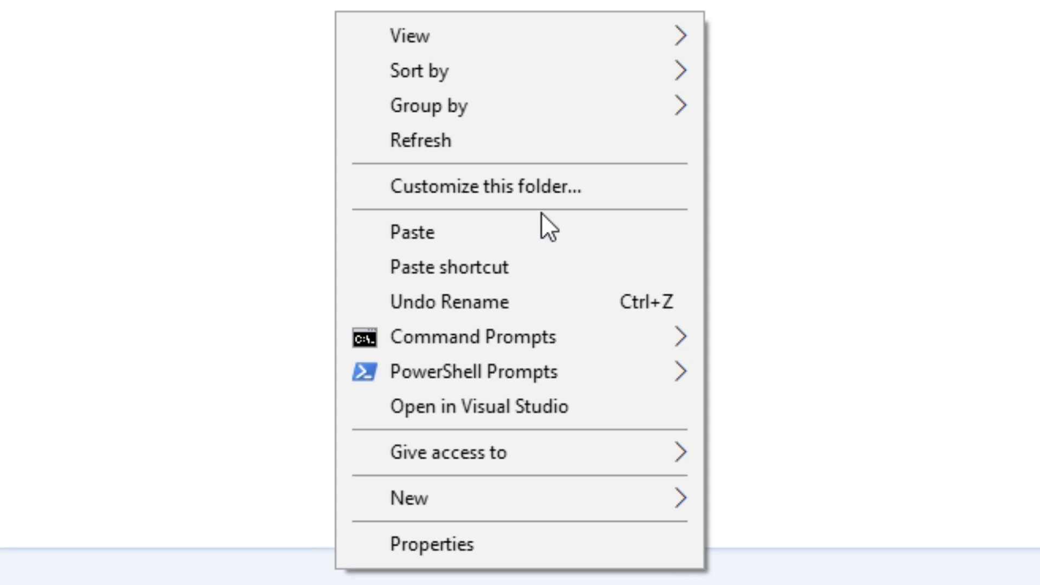
click(577, 235)
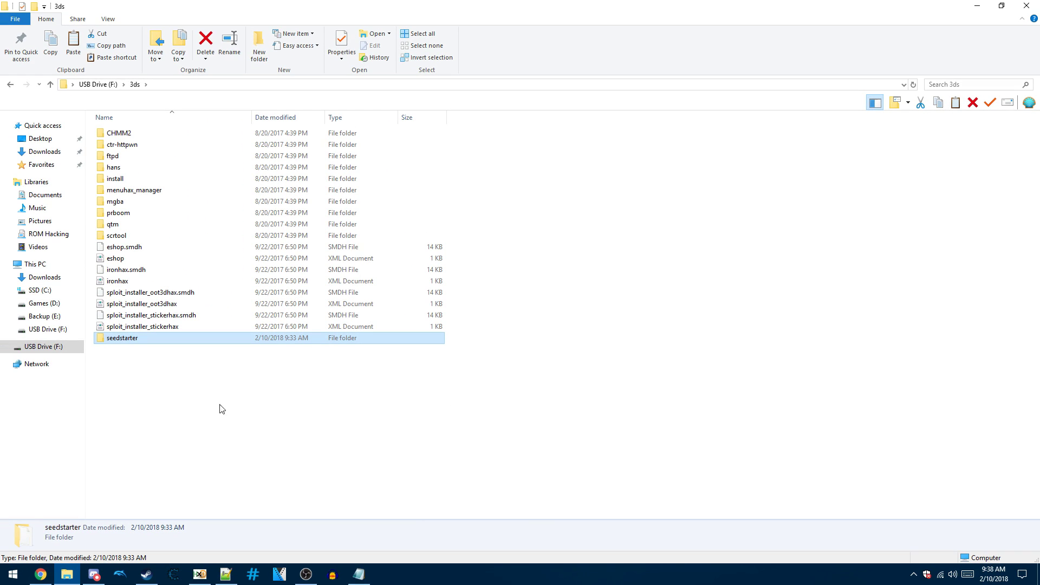
double_click(131, 339)
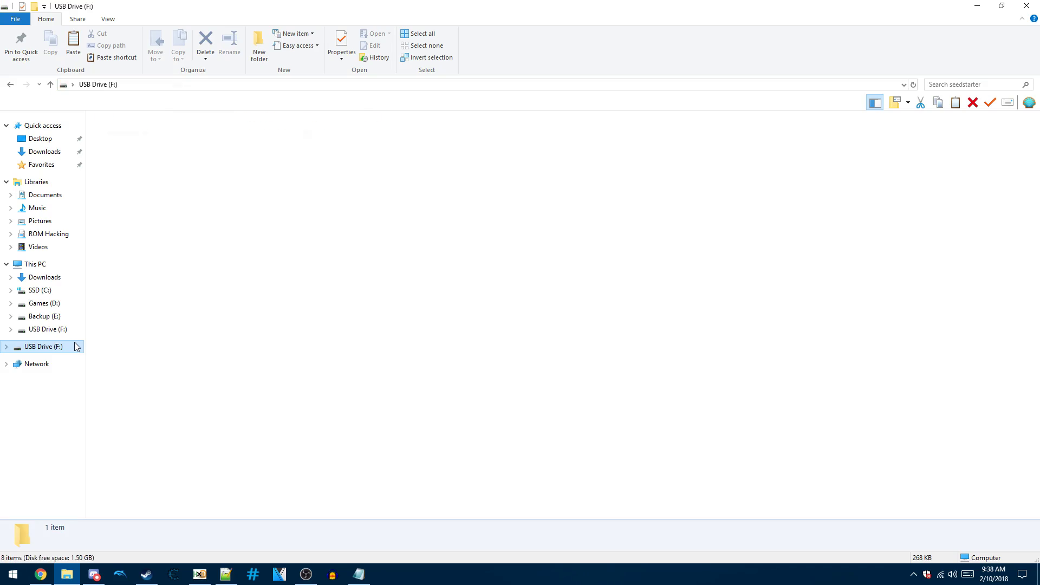
right_click(70, 349)
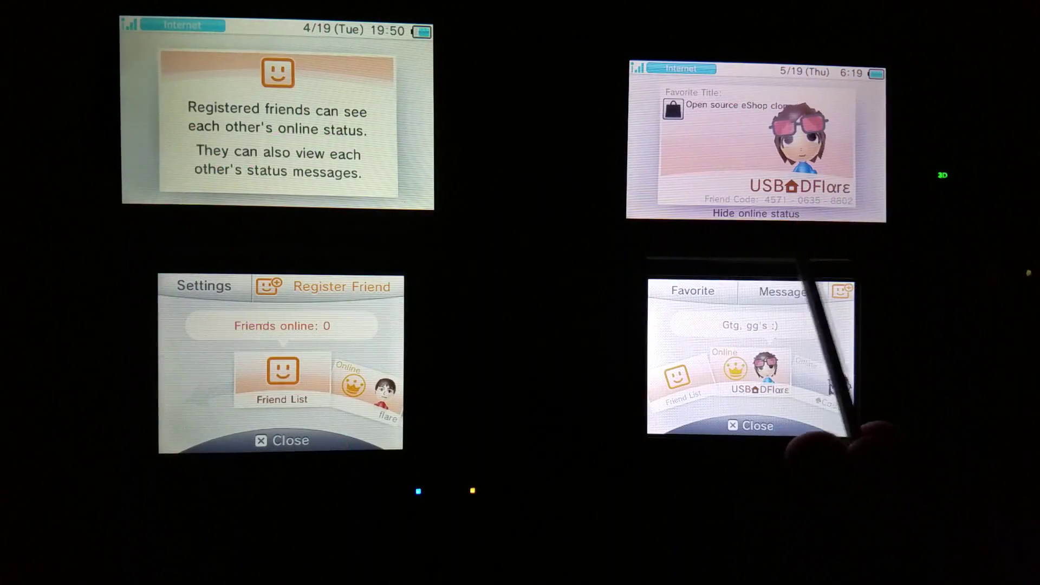
- On the left console, register the right console as an Internet friend by its friend code
click(282, 379)
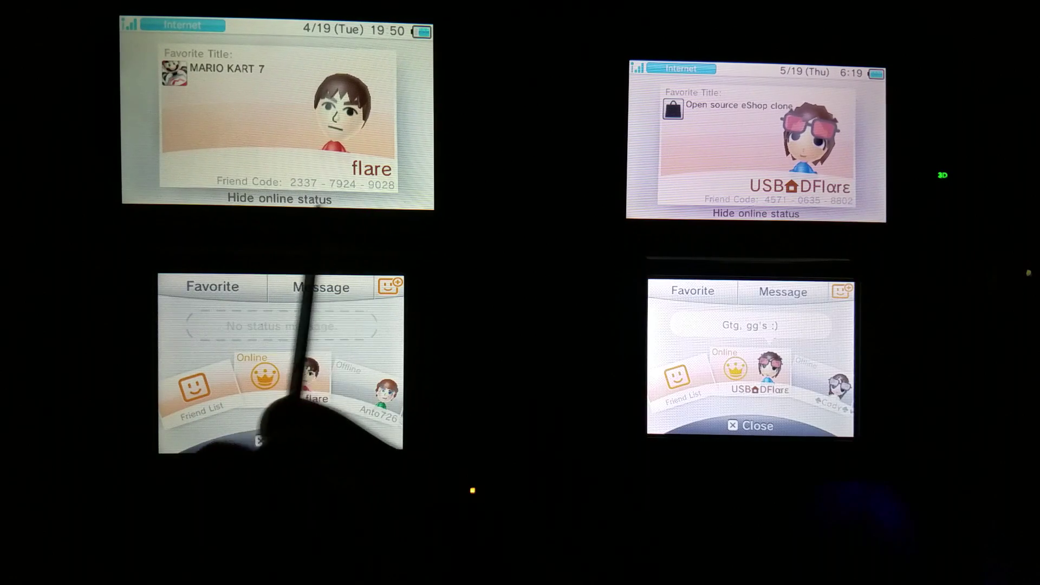
drag(303, 385, 379, 379)
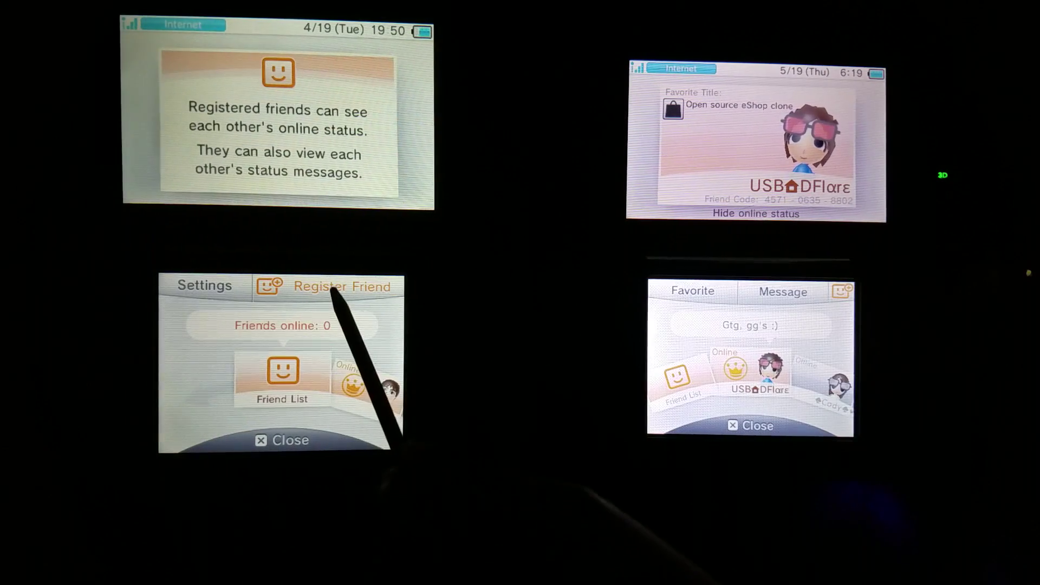
click(331, 290)
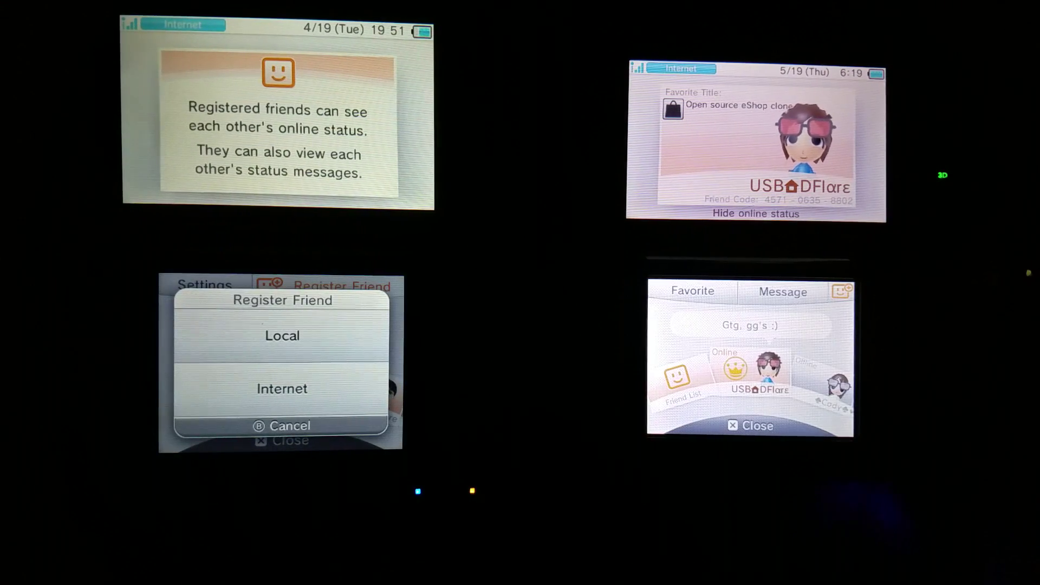
click(328, 404)
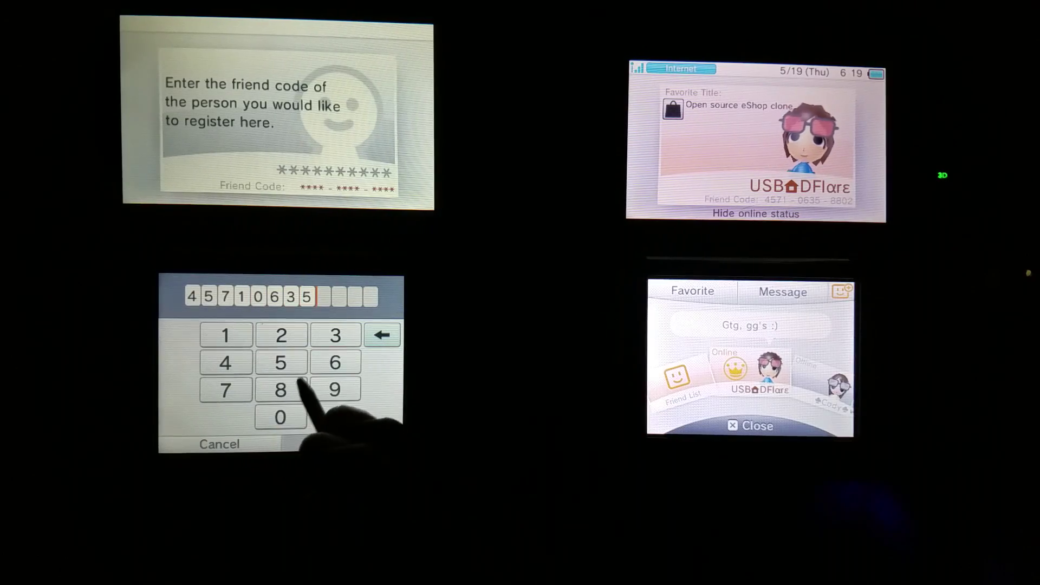
click(282, 336)
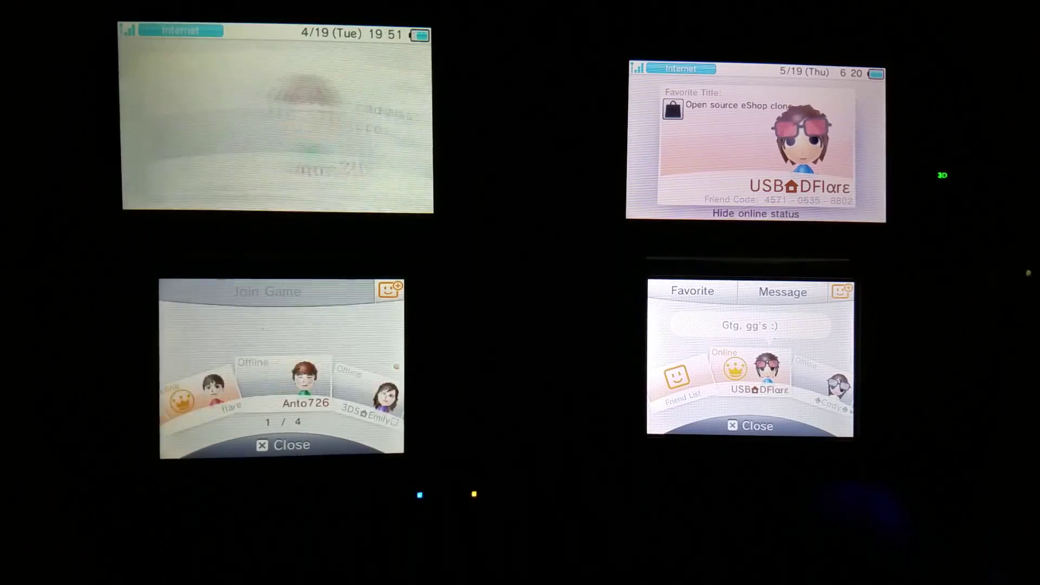
- On the right console, register the left console by its friend code and dismiss both confirmations
click(677, 379)
click(796, 292)
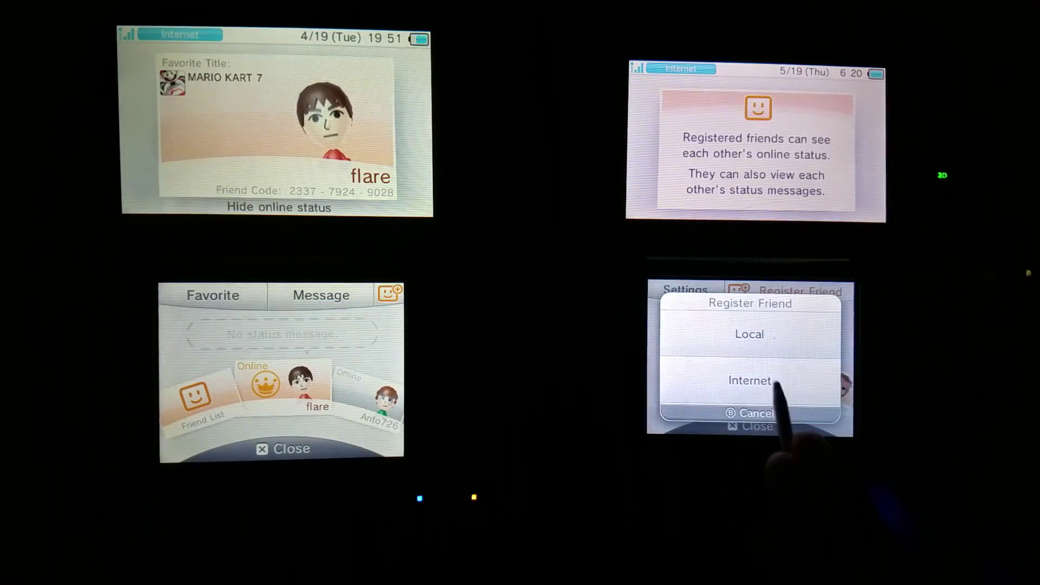
click(763, 387)
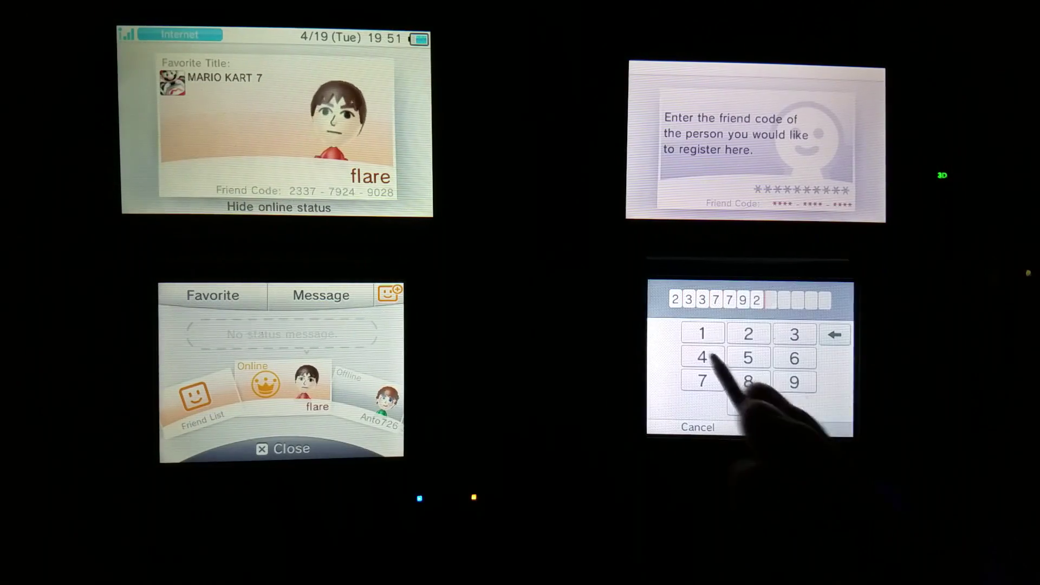
click(801, 426)
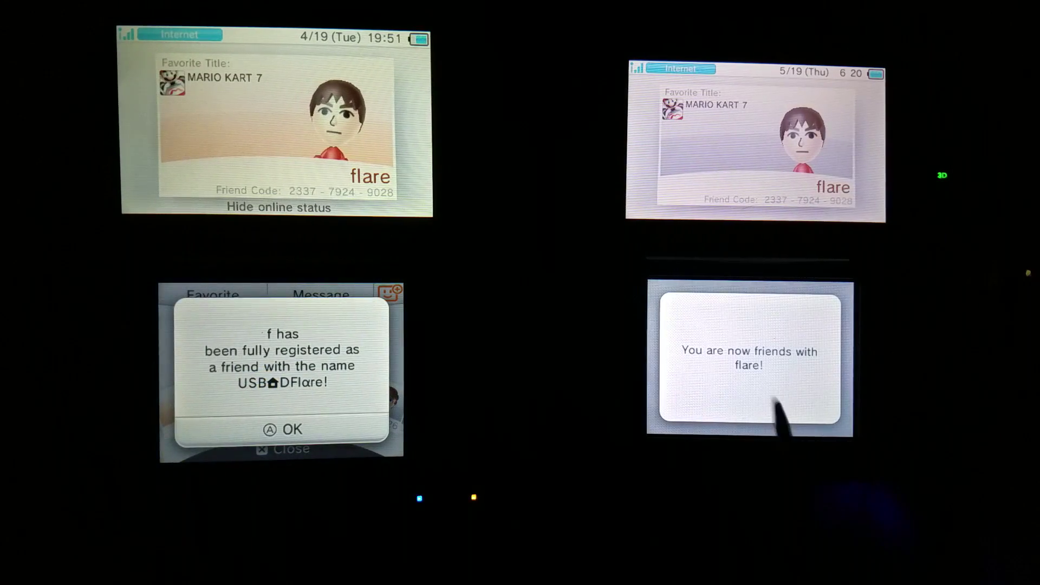
click(779, 403)
key(a)
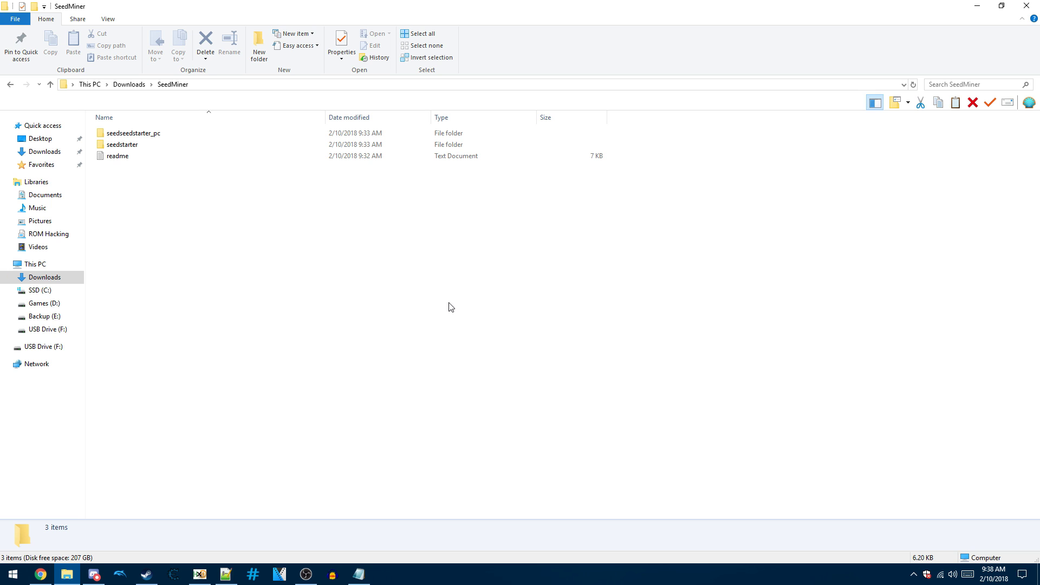
- Copy the seedstarter folder again and paste it into the 3ds folder on USB Drive (F:)
right_click(321, 145)
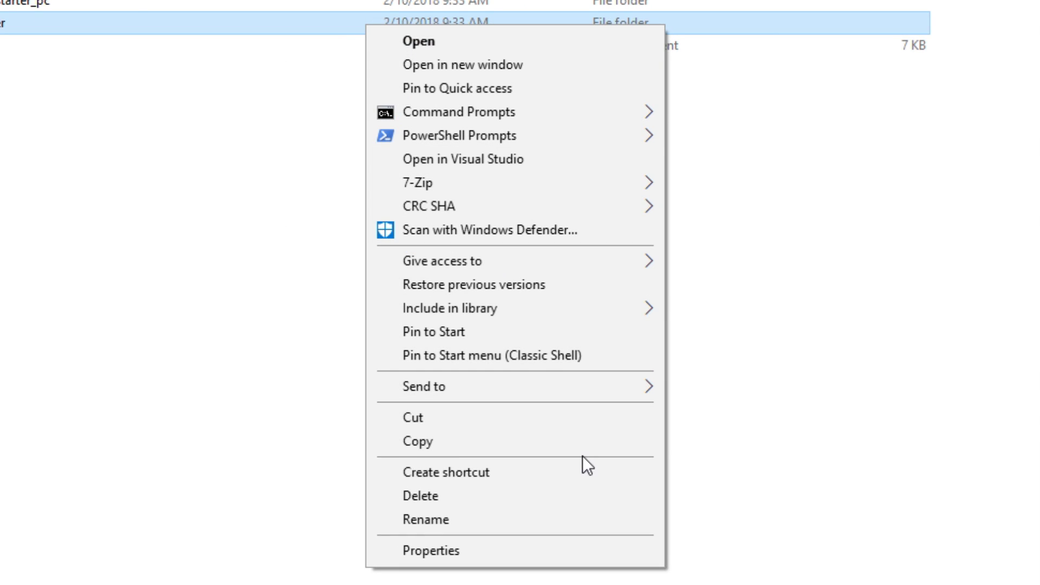
click(591, 443)
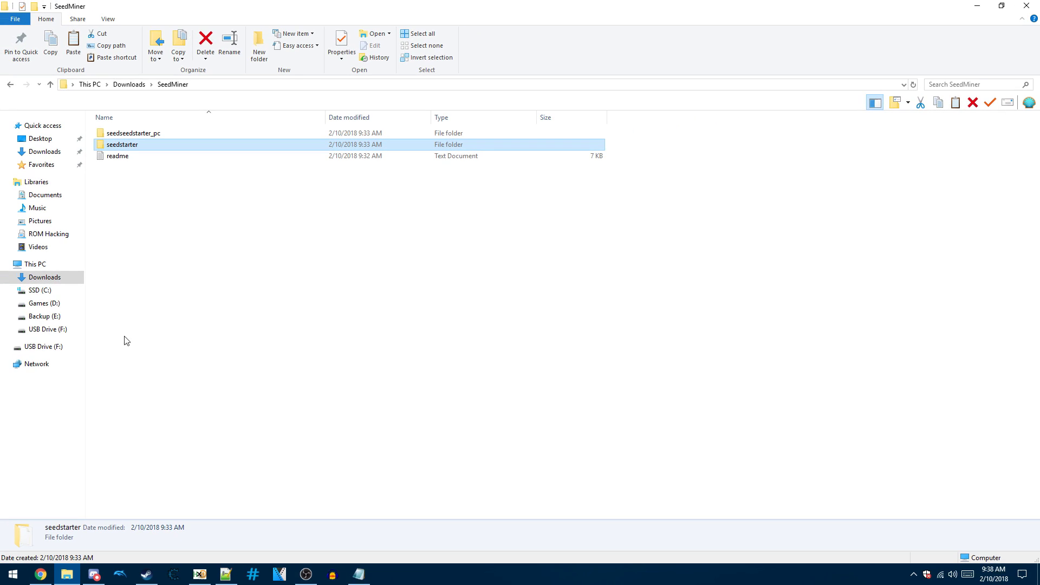
click(39, 347)
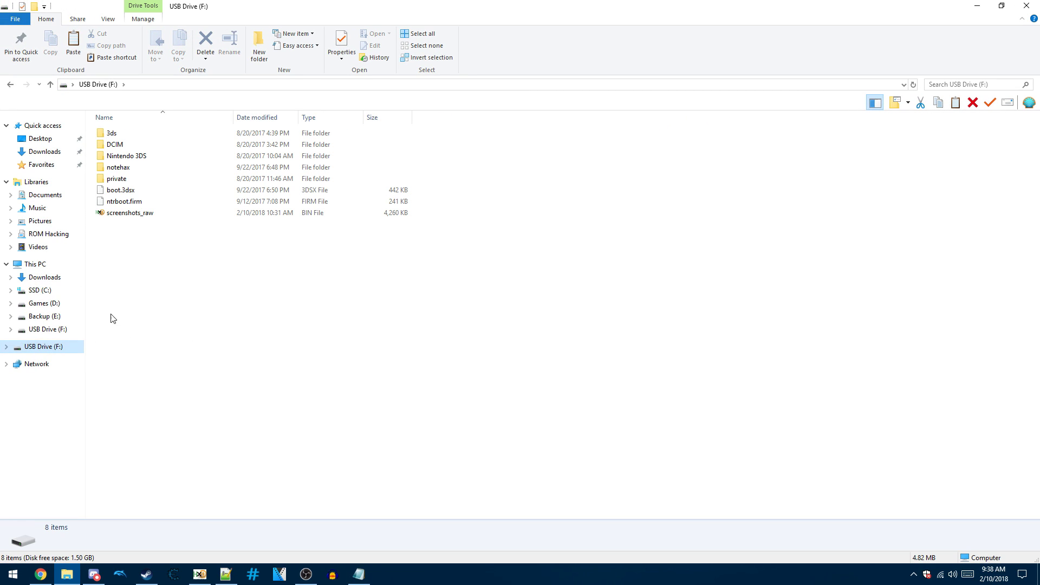
click(130, 135)
double_click(137, 135)
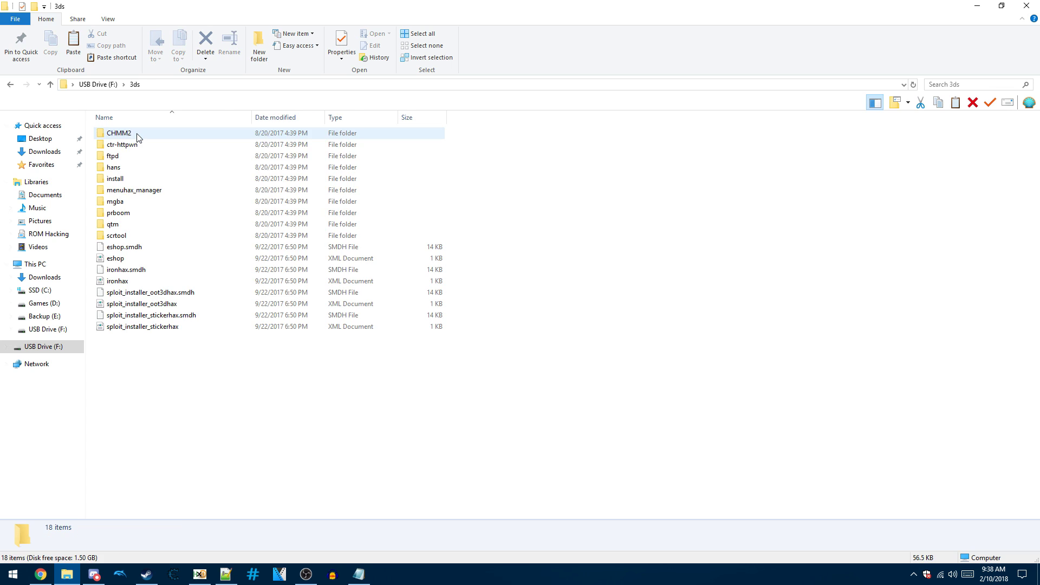
right_click(507, 339)
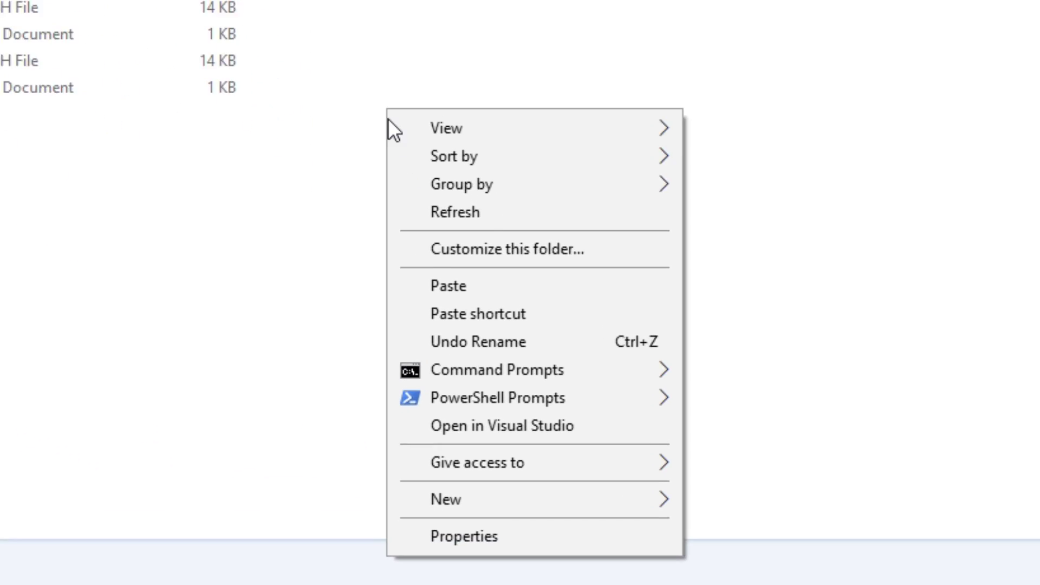
click(581, 289)
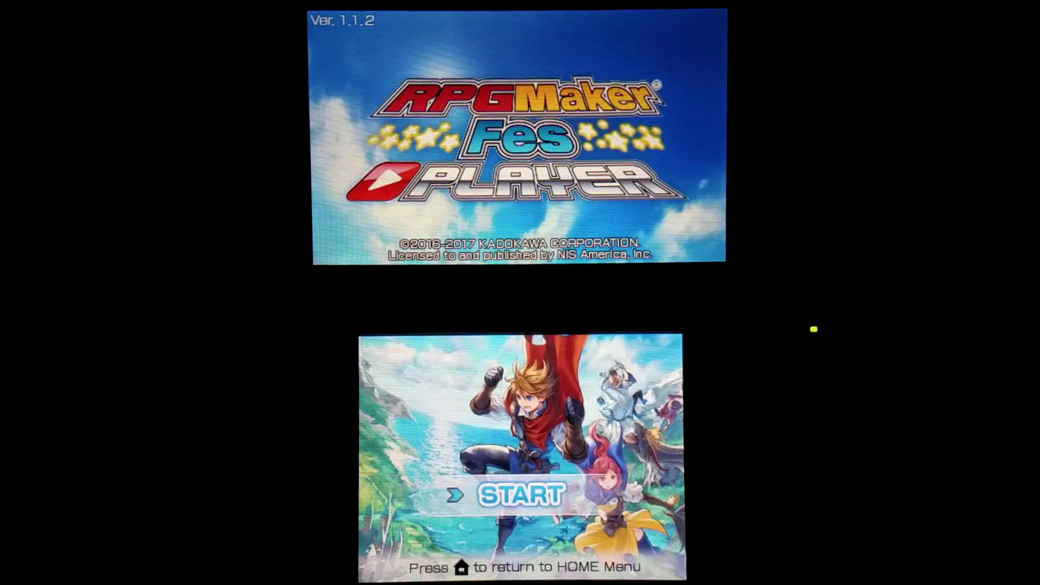
- Start RPG Maker Fes Player and reach the prompt to load the RPwnG save slot
key(Return)
key(Return)
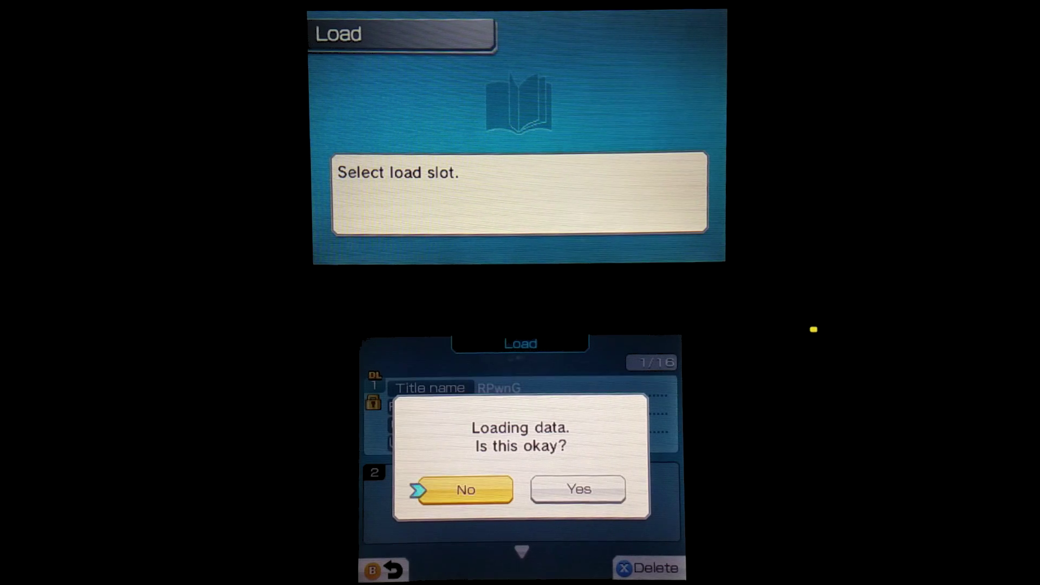
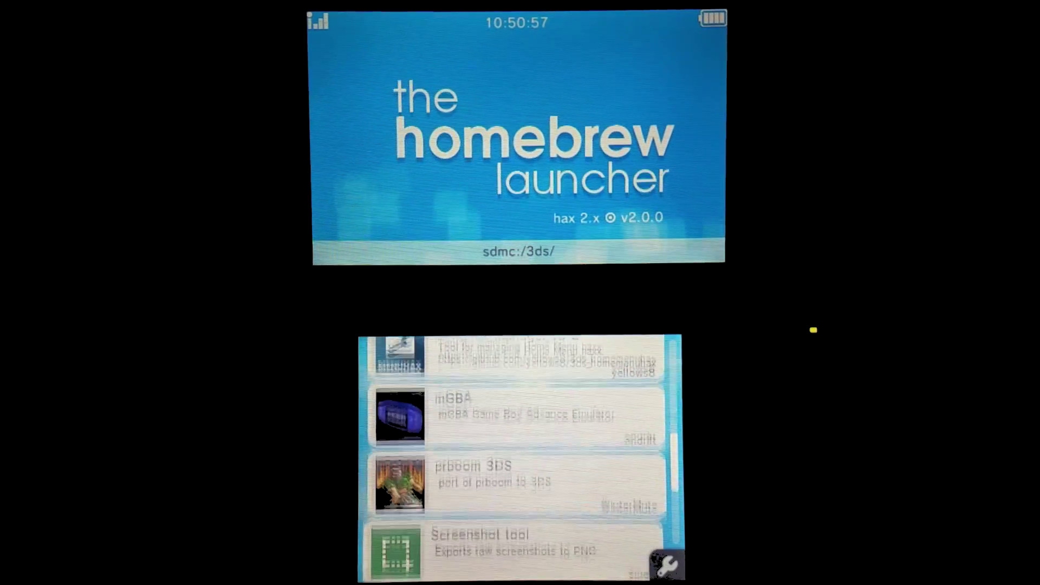
- Launch seedStarter, dump movable_part1.sed from the console, and continue past the success message
scroll(520, 458, down, 5)
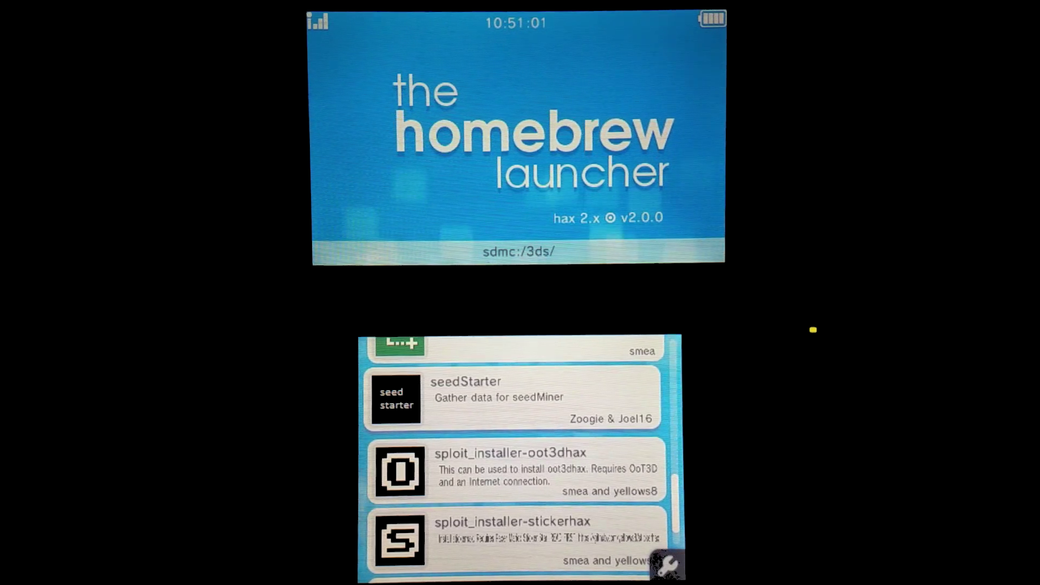
key(a)
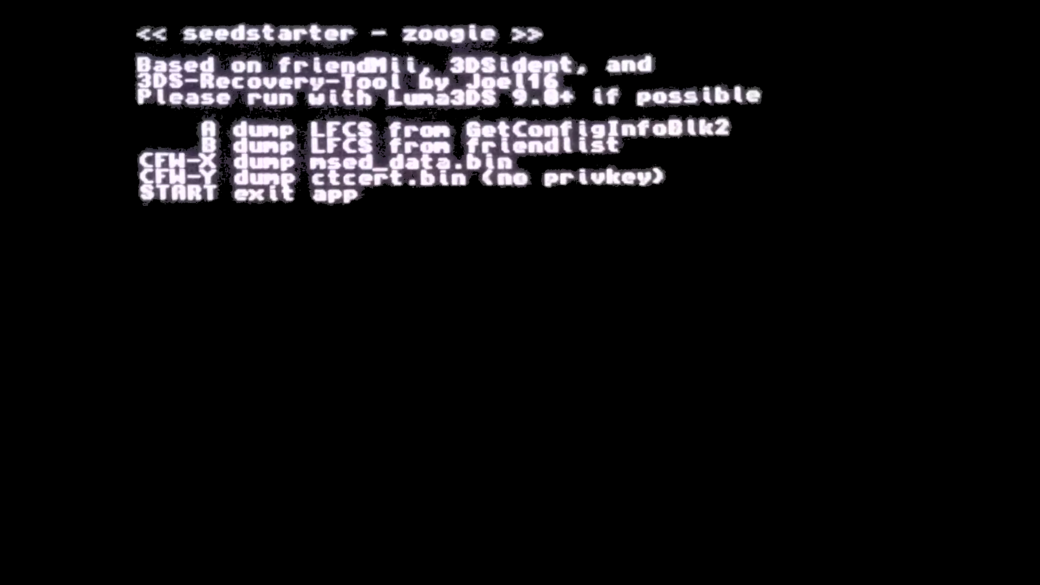
key(a)
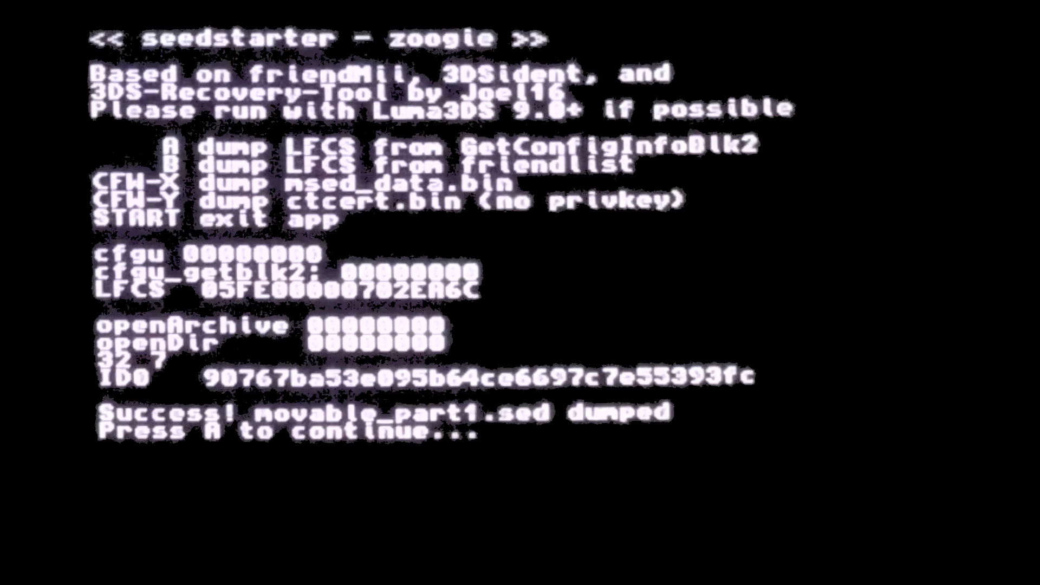
key(a)
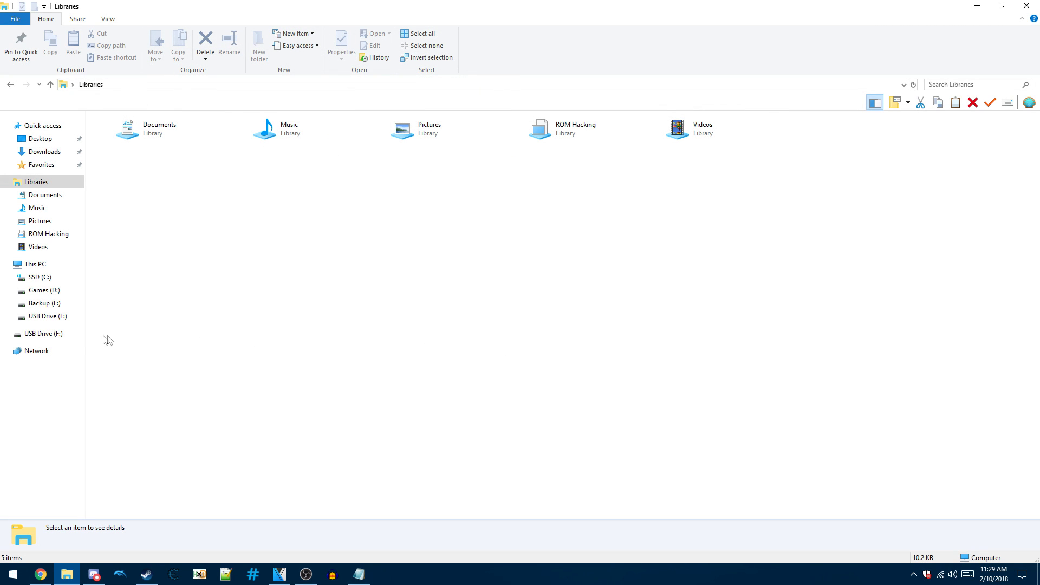
- In USB Drive (F:)\seedstarter\LFCS, rename the dumped .sed file to movable_part1.sed
click(77, 340)
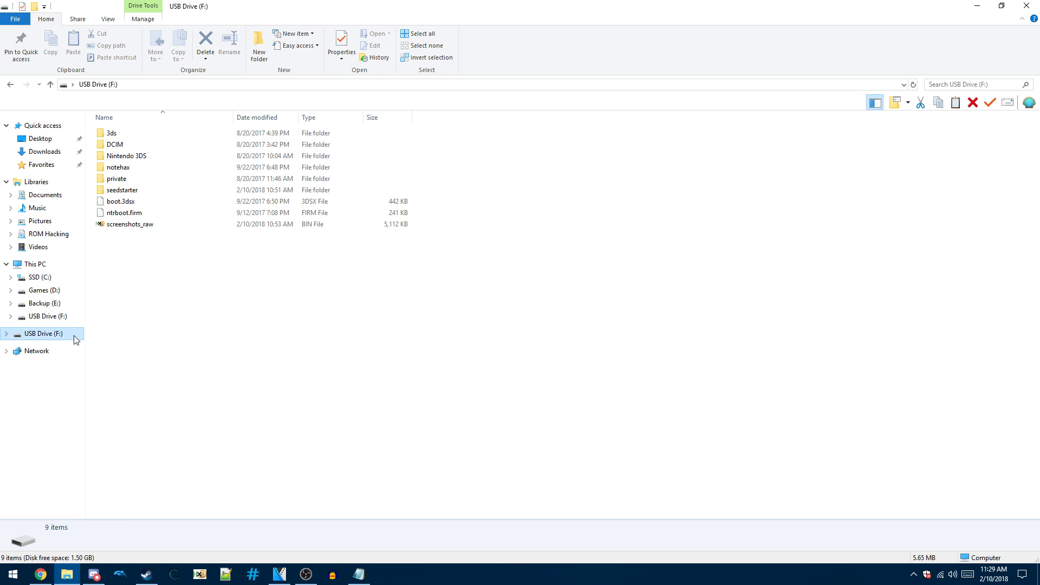
click(123, 194)
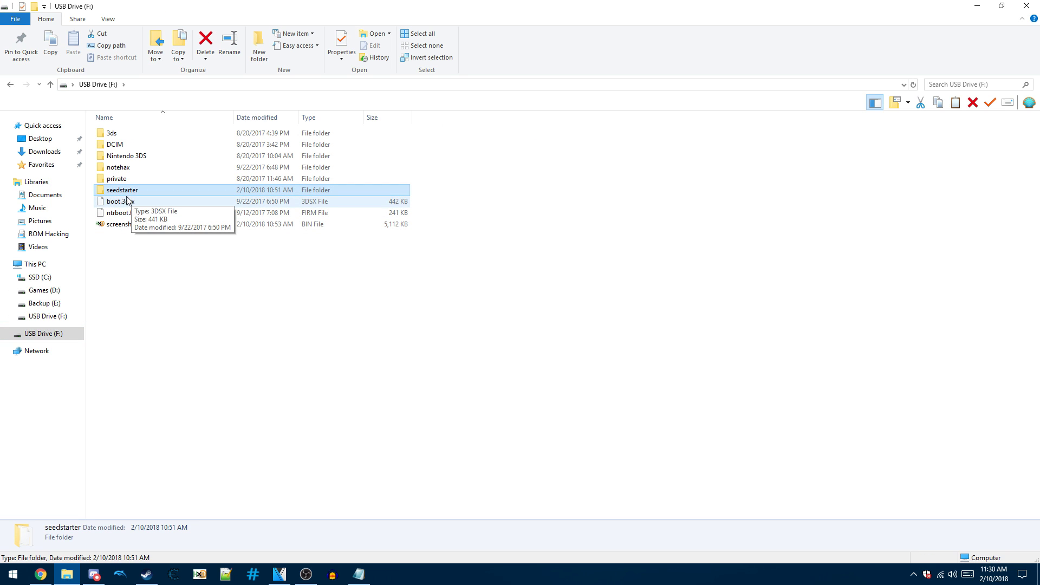
double_click(125, 191)
click(111, 149)
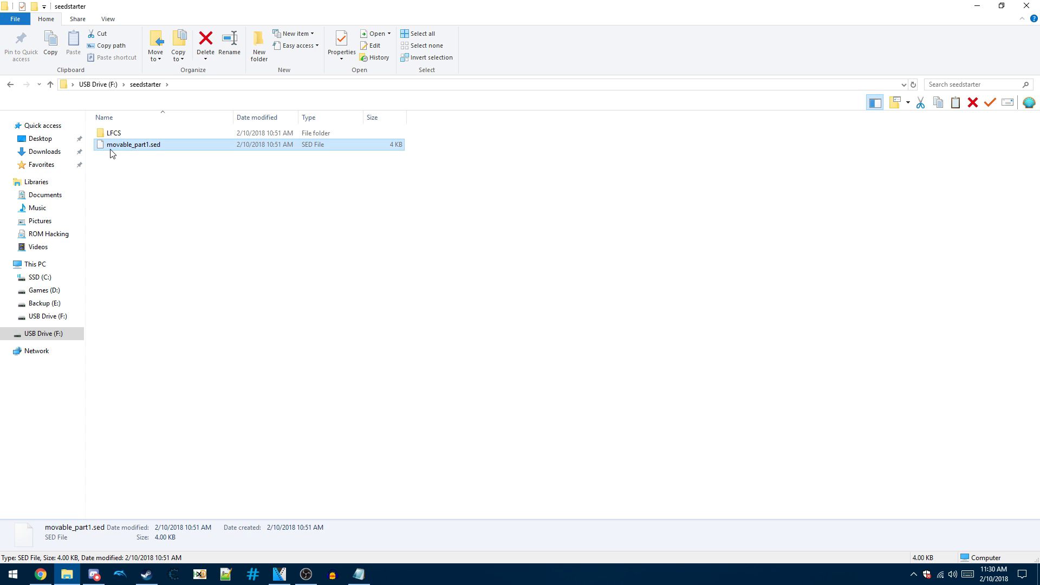
click(117, 136)
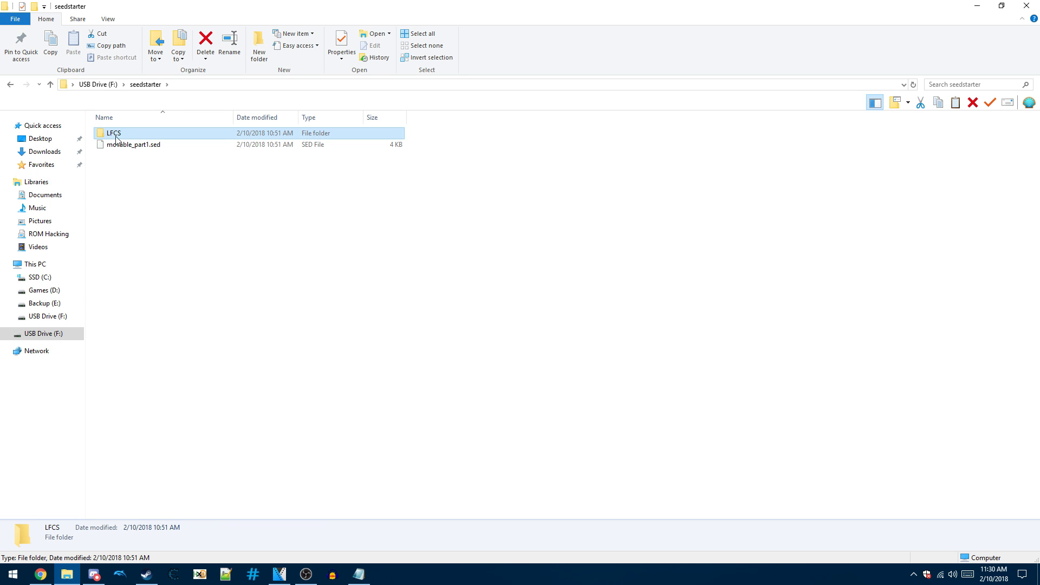
double_click(118, 137)
click(129, 139)
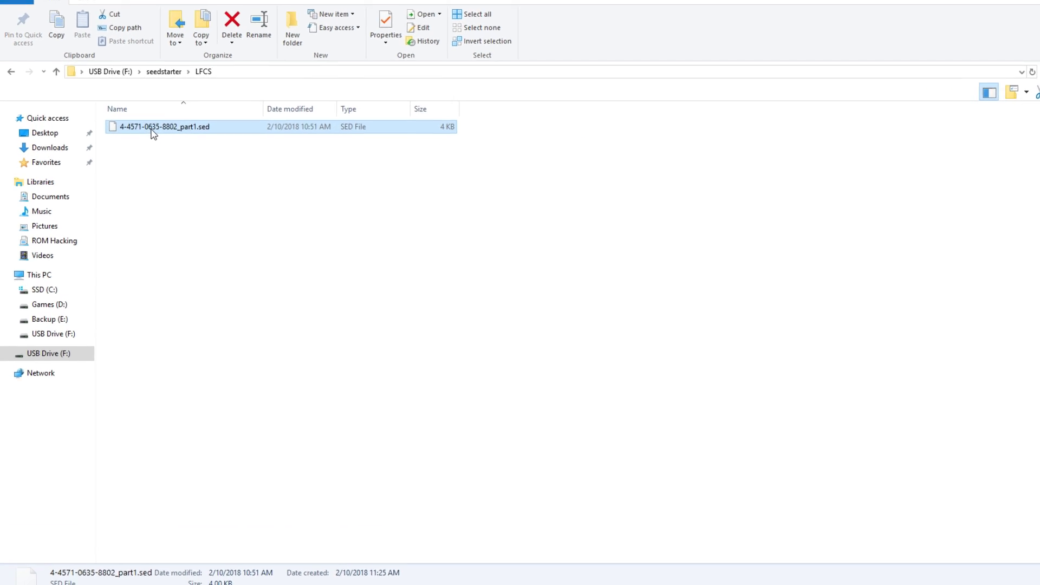
right_click(135, 134)
click(314, 383)
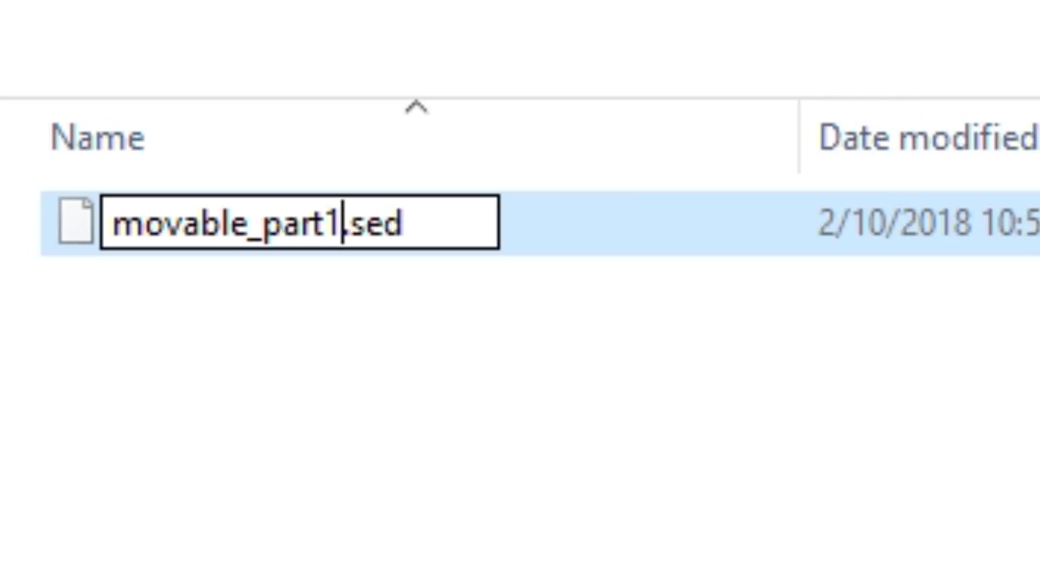
key(Return)
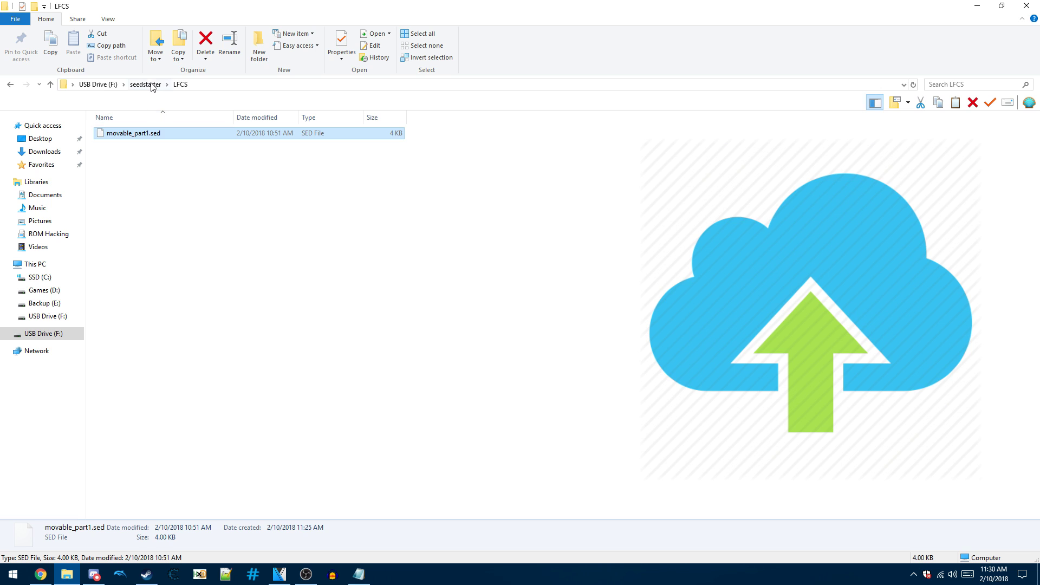
- Drag movable_part1.sed from seedstarter into SeedMiner's seedseedstarter_pc folder and confirm the copy there
click(145, 84)
click(152, 145)
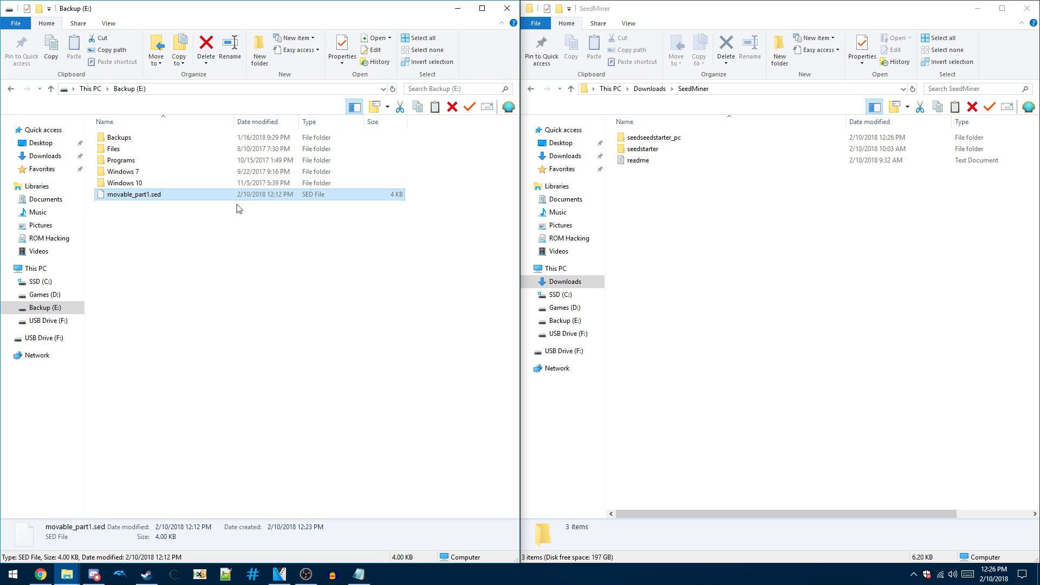
drag(244, 200, 685, 143)
double_click(667, 142)
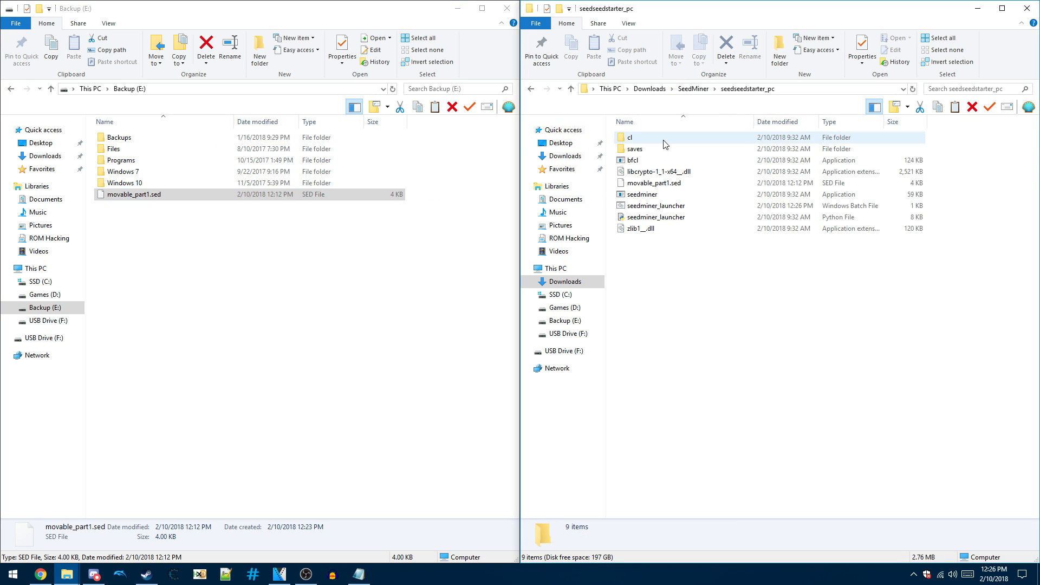
click(650, 187)
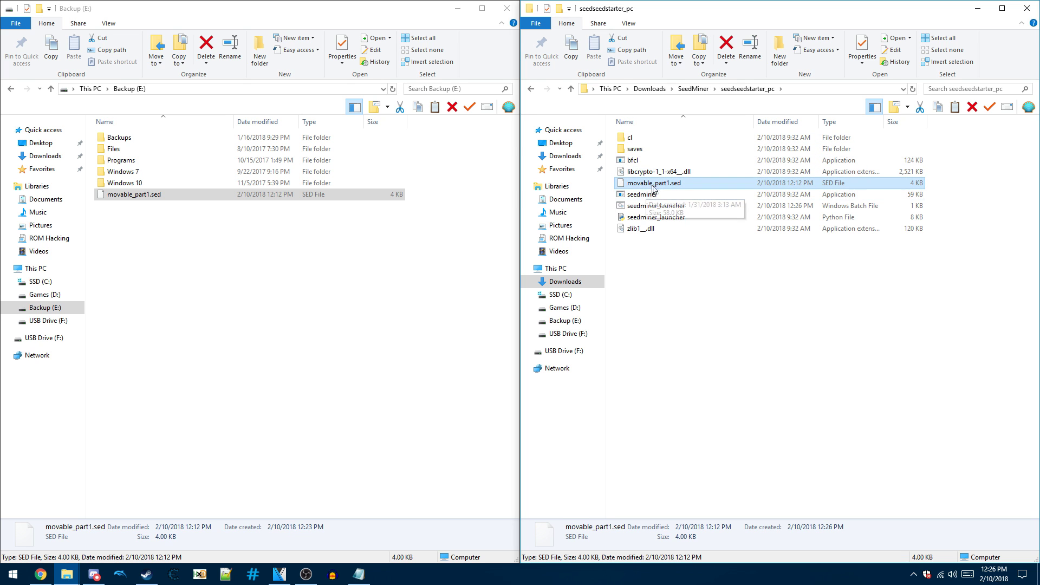
click(670, 206)
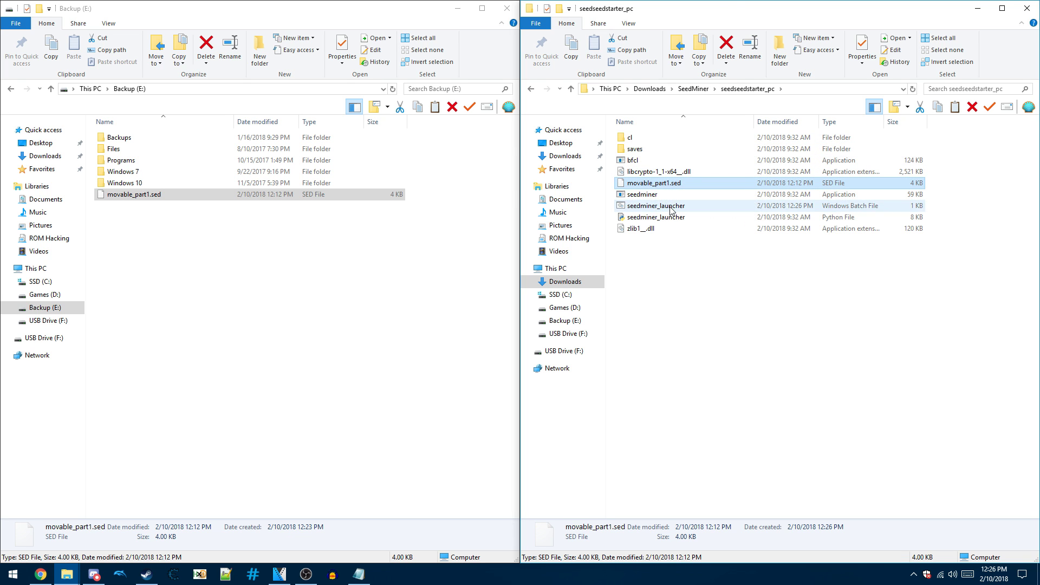
- Open the seedminer_launcher batch file in Notepad for editing
right_click(453, 56)
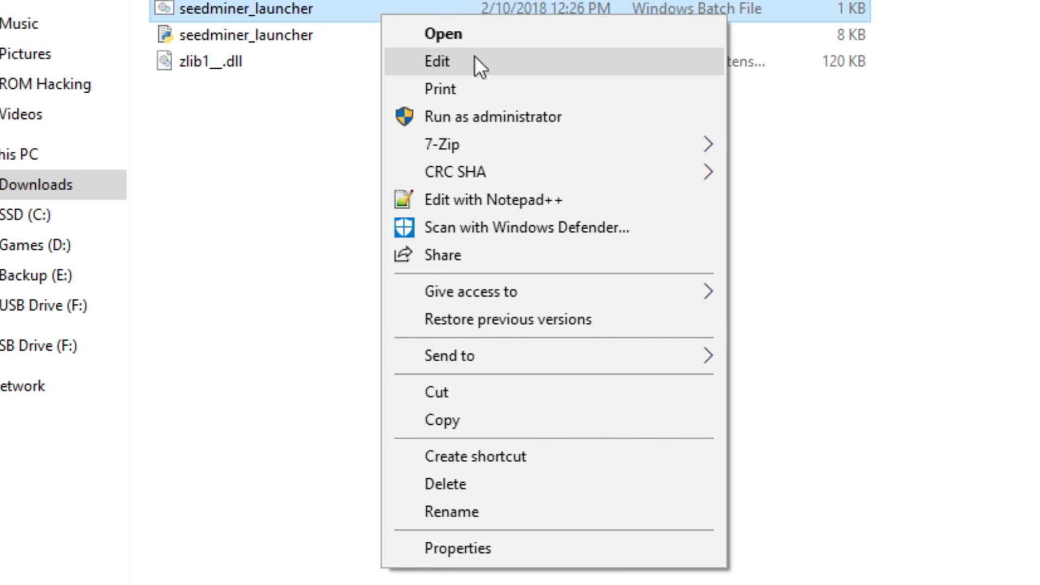
click(491, 63)
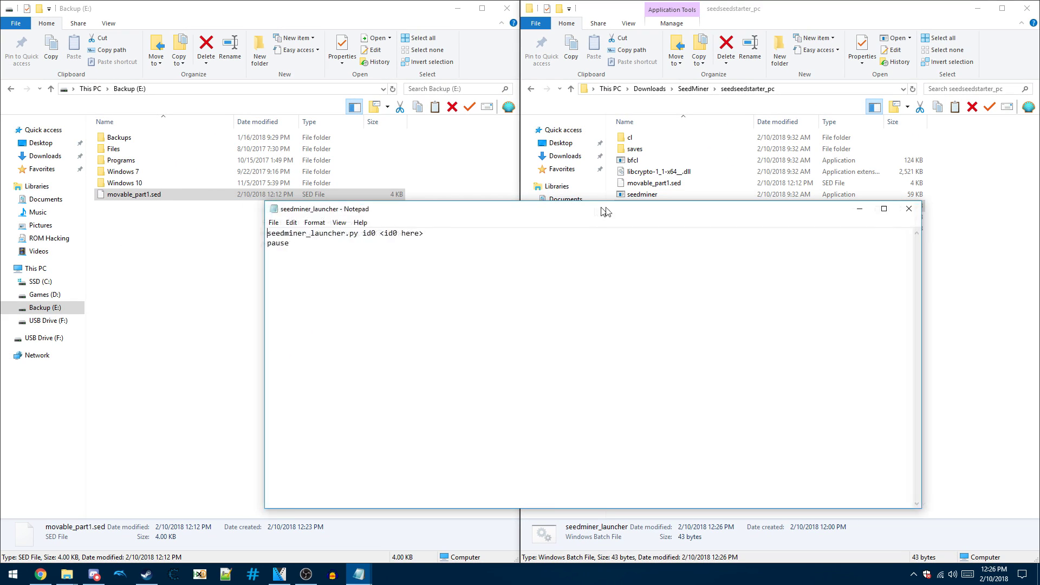
drag(605, 211, 629, 211)
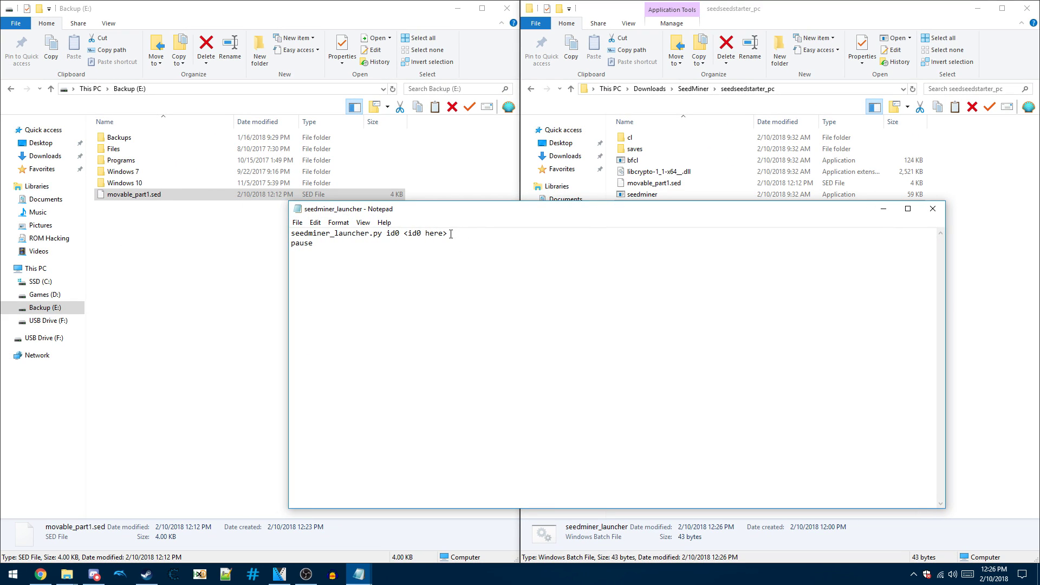
- Copy the long ID0 folder name from the USB drive's Nintendo 3DS folder
click(56, 324)
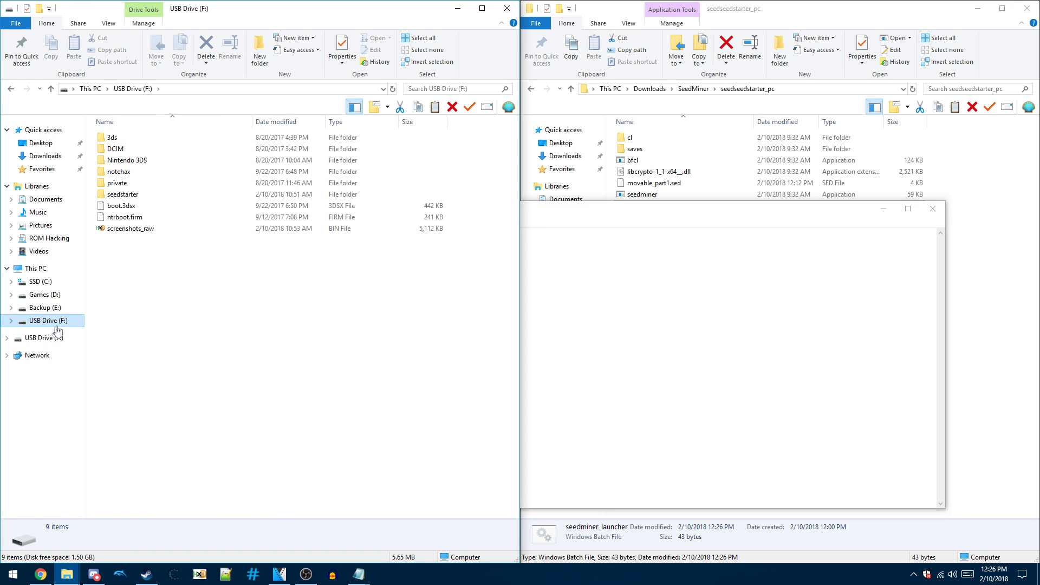
click(138, 163)
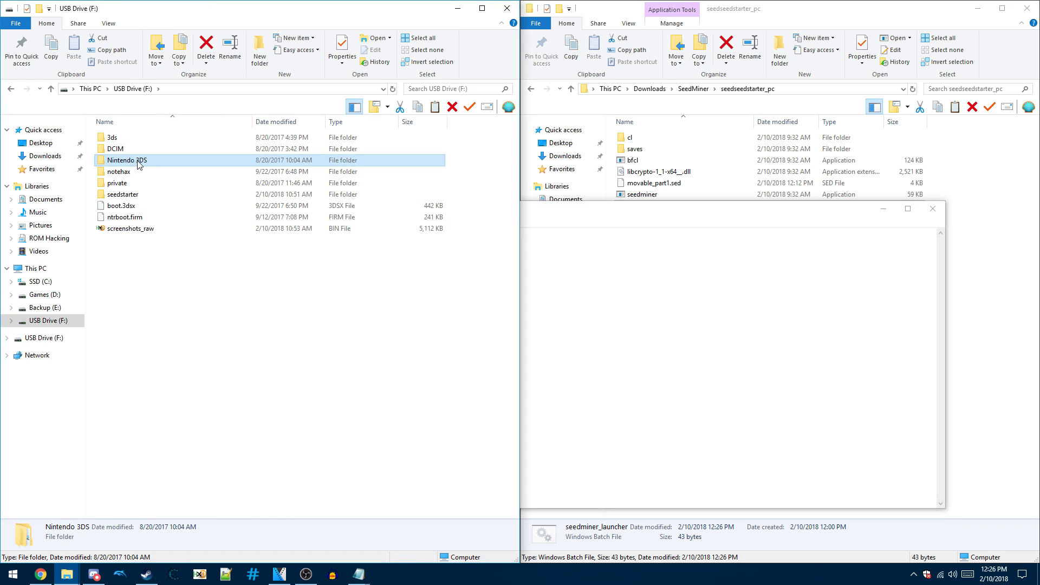
double_click(137, 164)
click(139, 143)
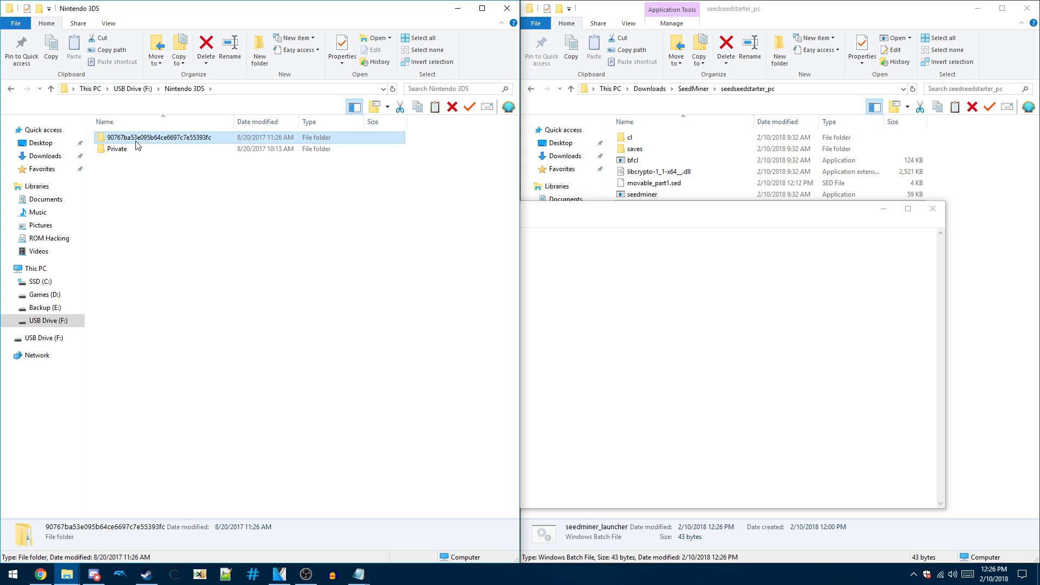
right_click(167, 144)
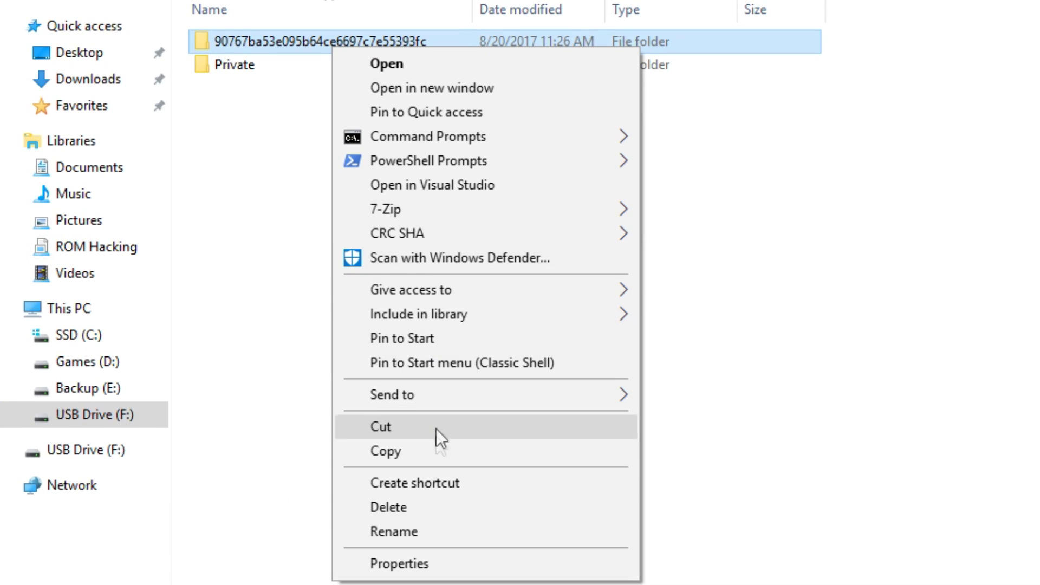
click(436, 531)
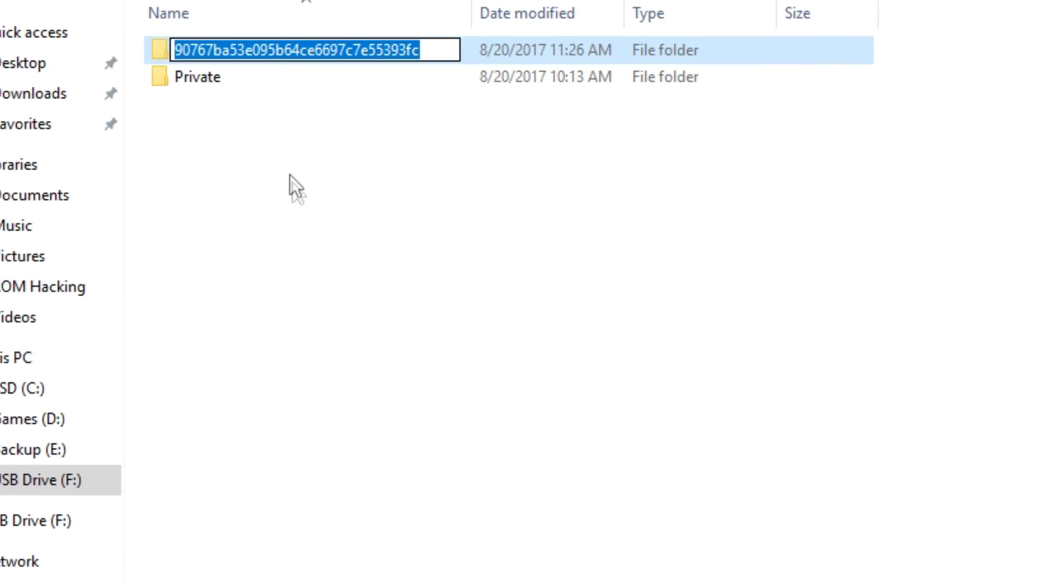
right_click(252, 67)
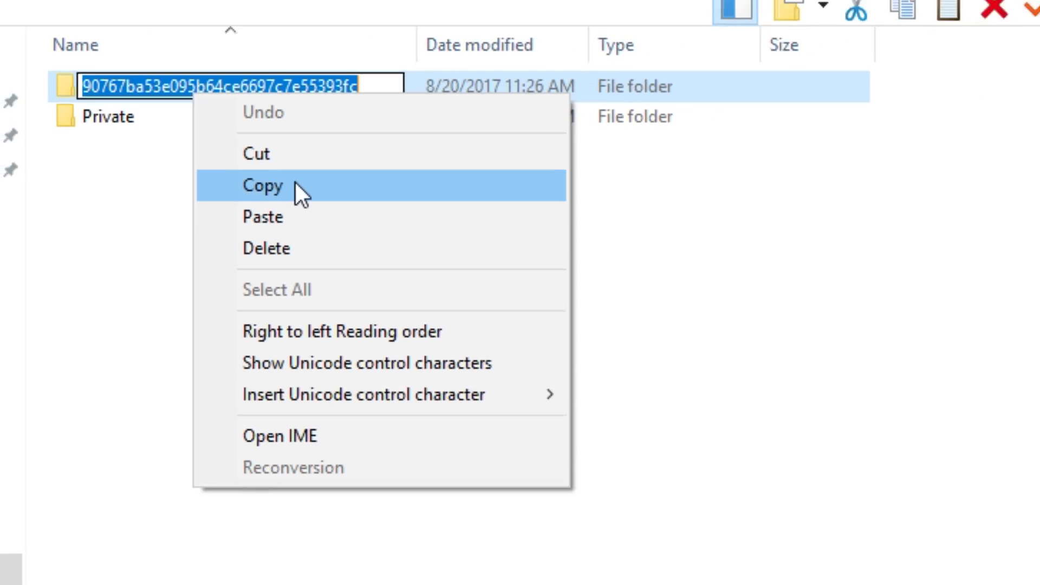
click(296, 186)
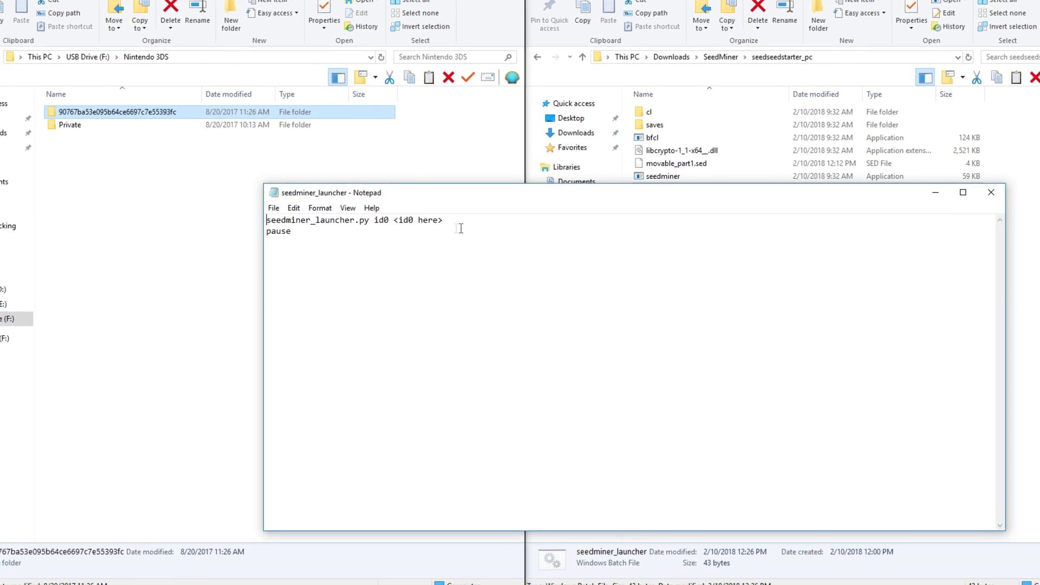
- Paste the ID0 over the <id0 here> placeholder in the launcher script and save it
drag(446, 201, 379, 201)
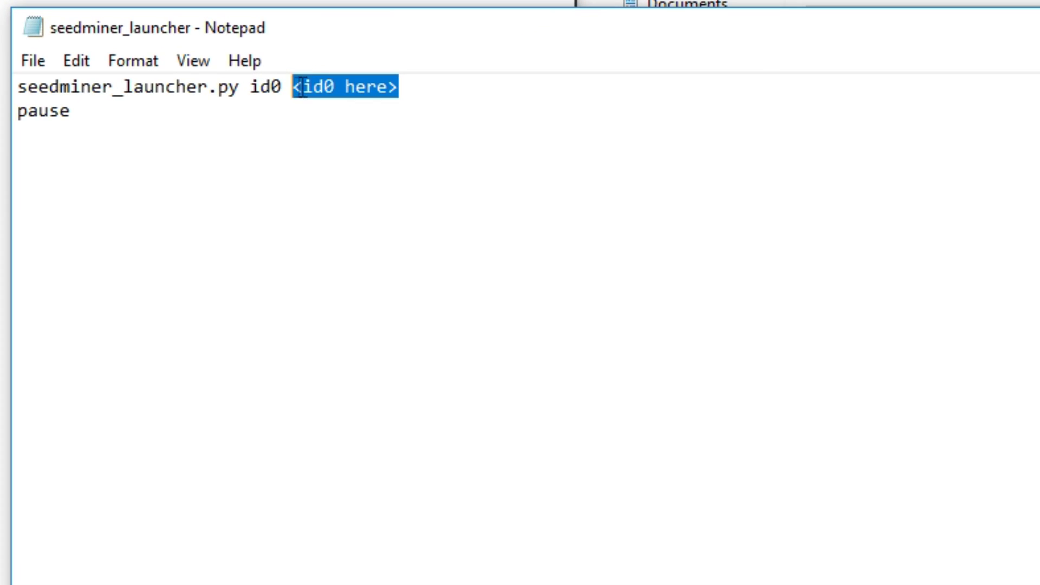
right_click(389, 200)
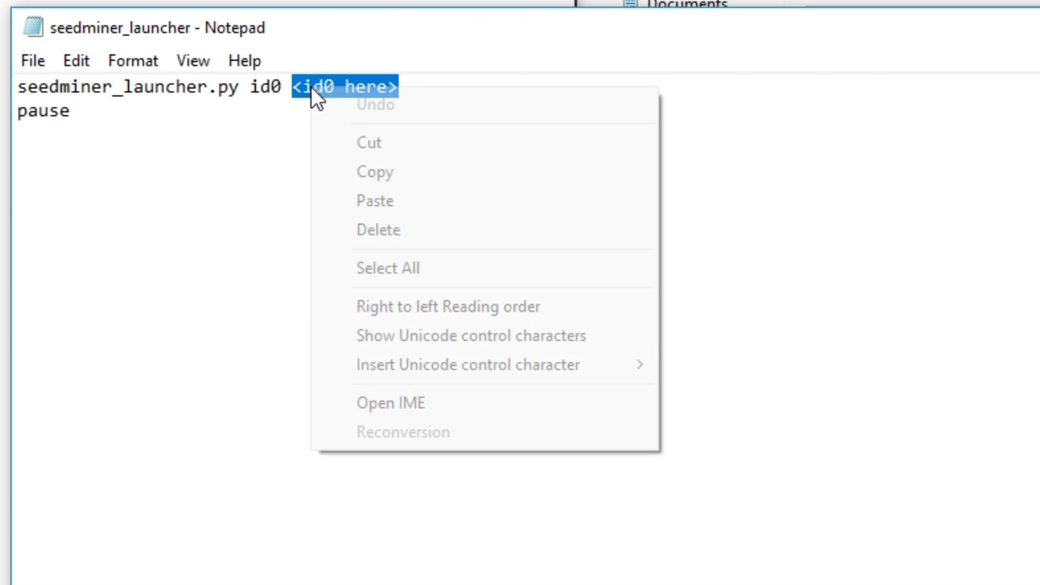
click(413, 201)
click(30, 61)
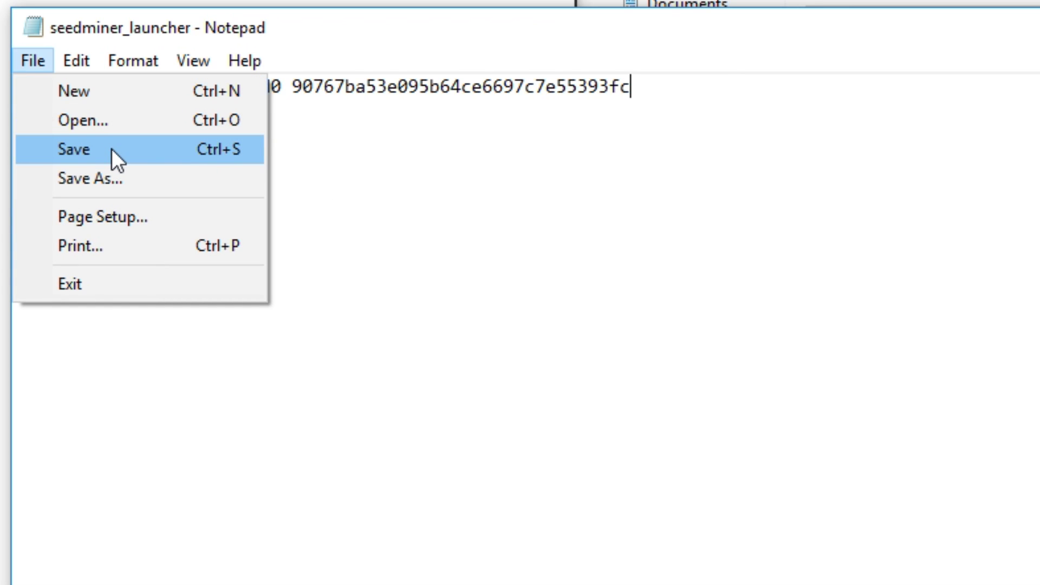
click(112, 149)
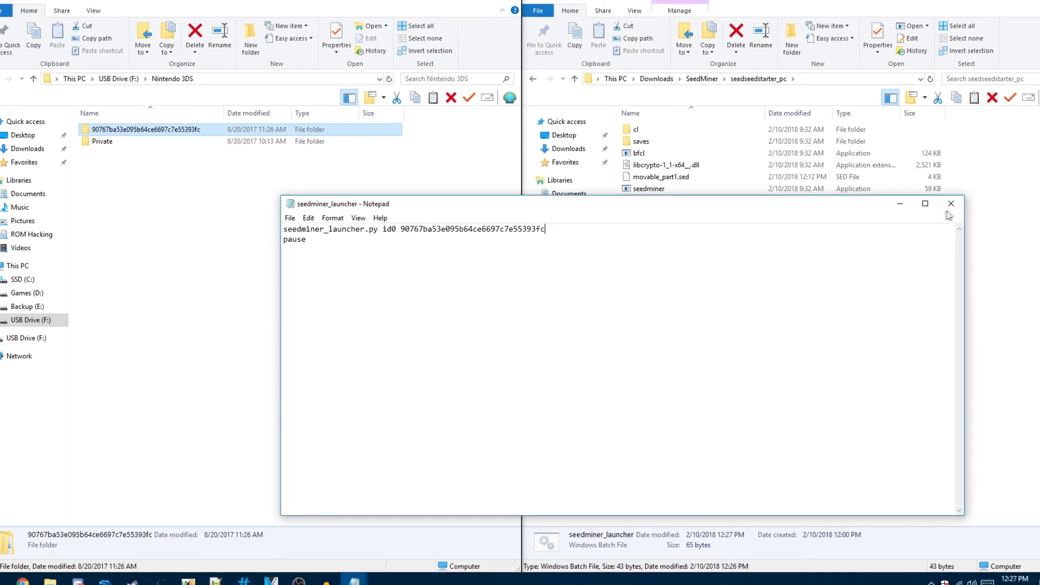
- Close Notepad and run seedminer_launcher.bat, which ends with a 'not an ID0' error
click(1035, 180)
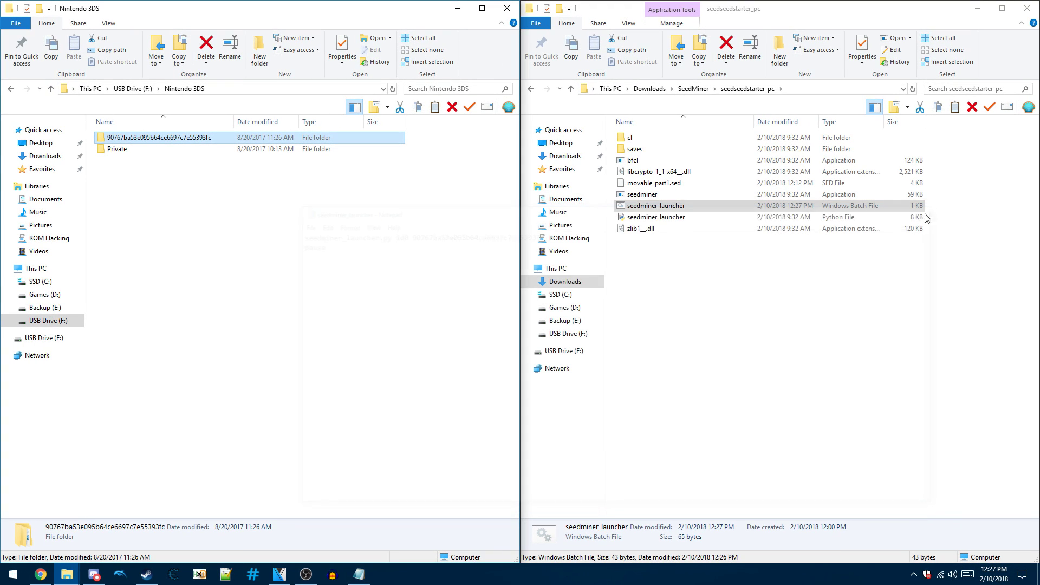
click(704, 206)
double_click(681, 211)
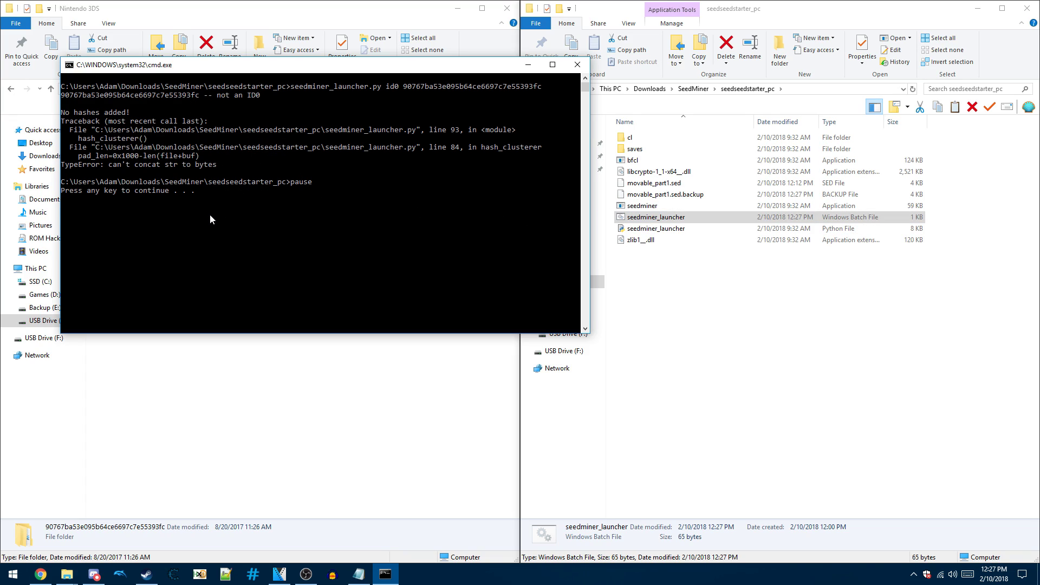
key(Return)
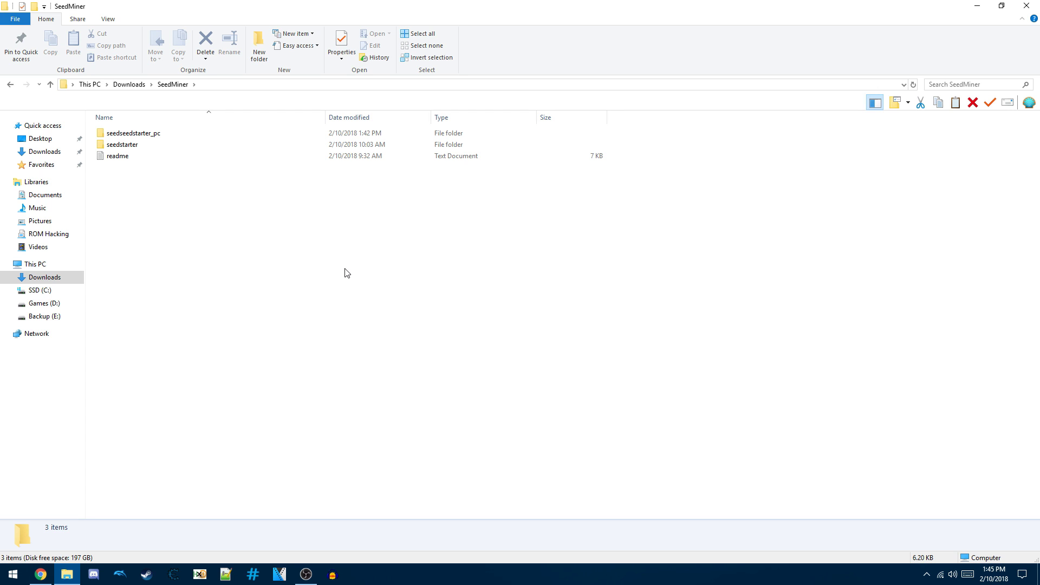
- Open seedseedstarter_pc and select movable_part1.sed to view its details
double_click(219, 136)
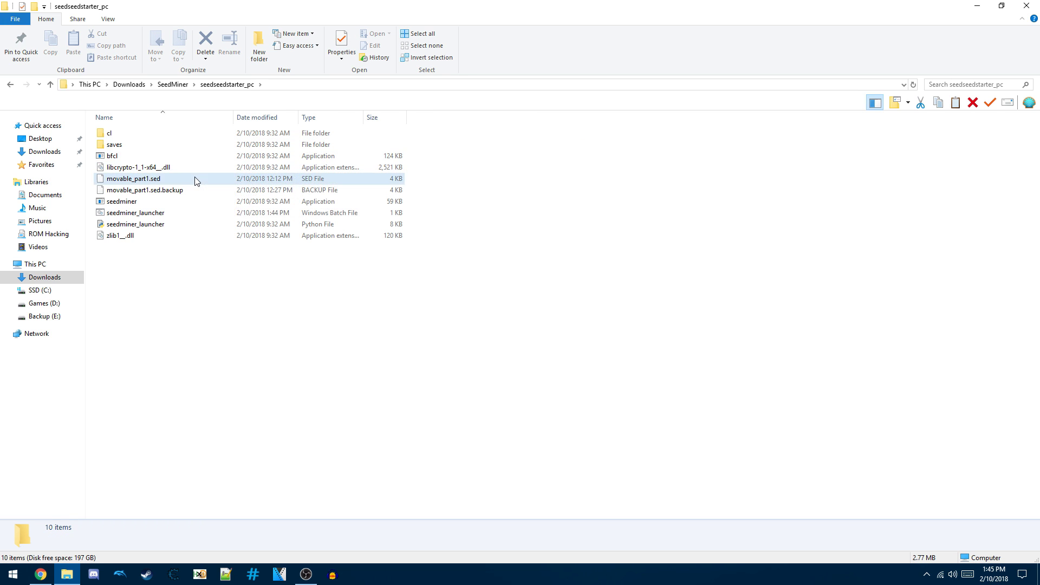
click(142, 182)
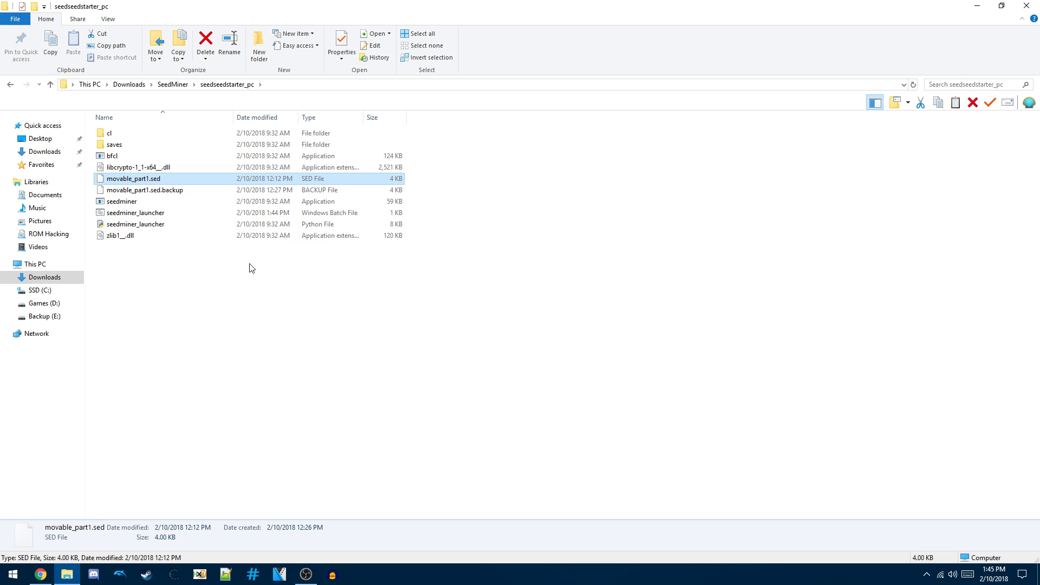
- Change the launcher's first line to 'py -2 seedminer_launcher.py gpu' and save the script
right_click(248, 213)
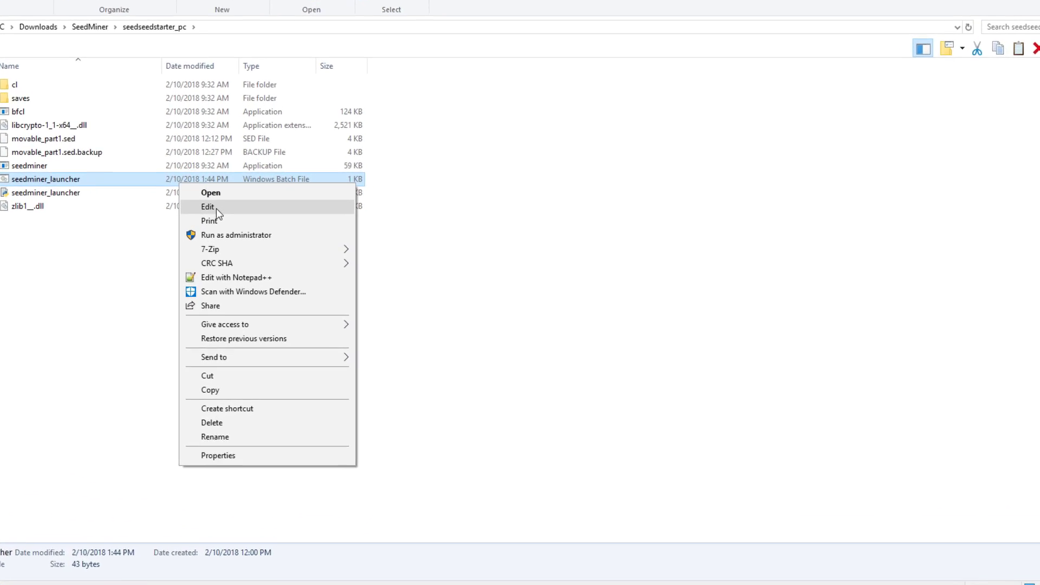
click(250, 226)
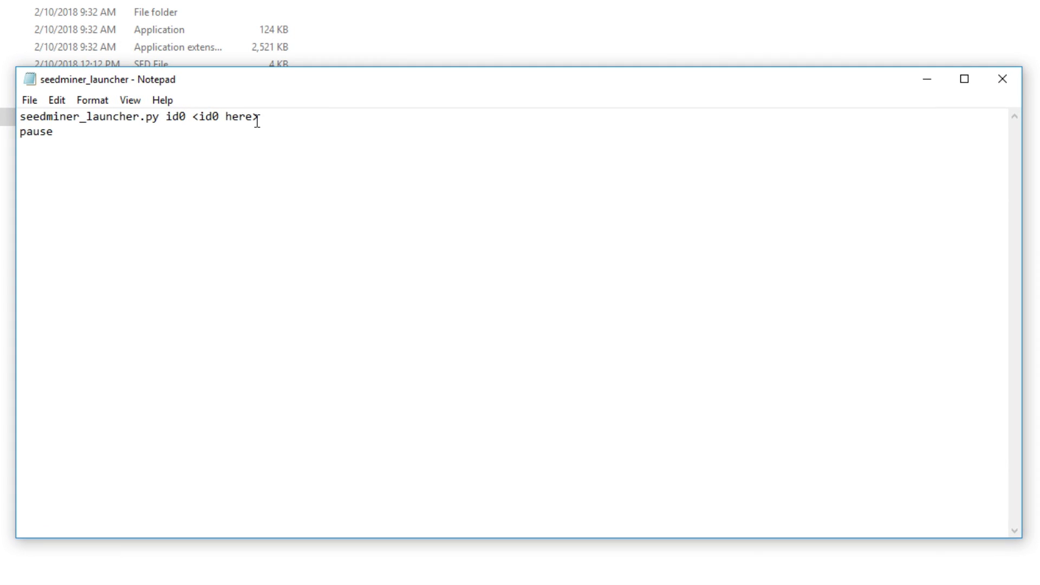
drag(274, 117, 166, 119)
text(cpu)
key(BackSpace)
key(BackSpace)
key(BackSpace)
text(gp)
click(22, 116)
text(py -2)
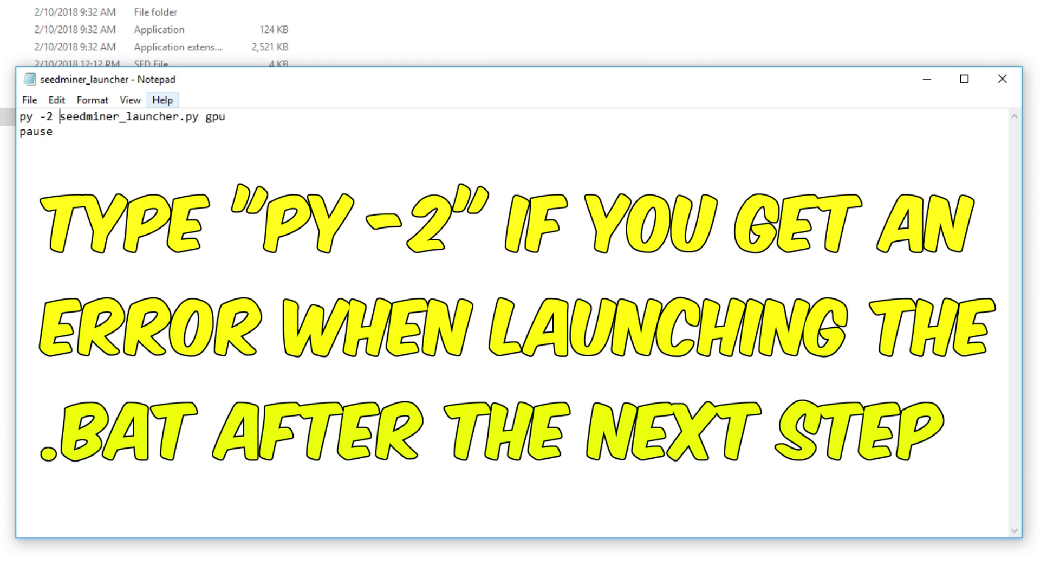
drag(226, 116, 209, 117)
click(242, 135)
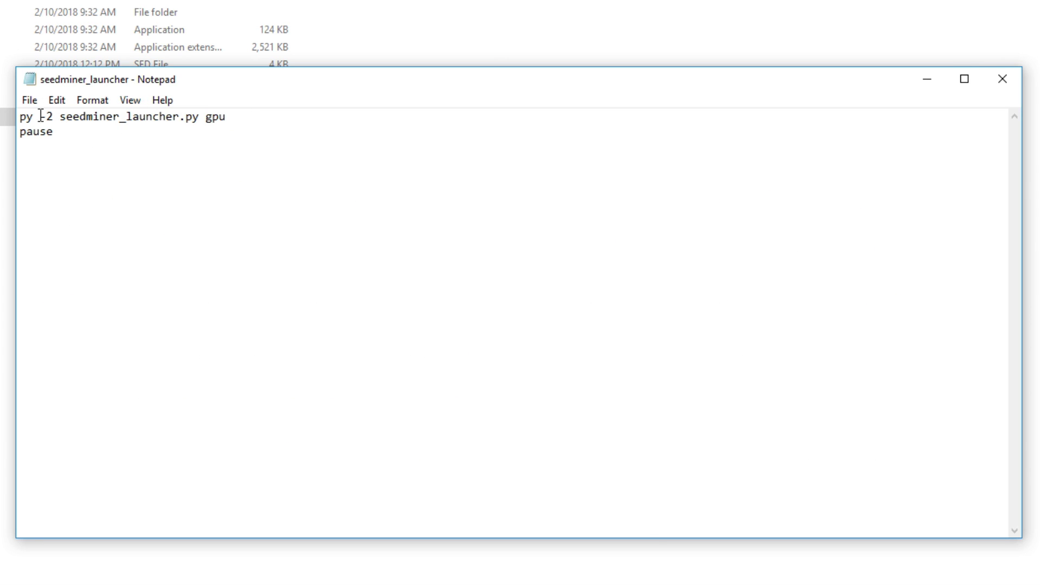
click(29, 100)
click(96, 156)
- Close Notepad, run the GPU launcher until movable.sed is dumped, then select the new movable.sed
click(1001, 79)
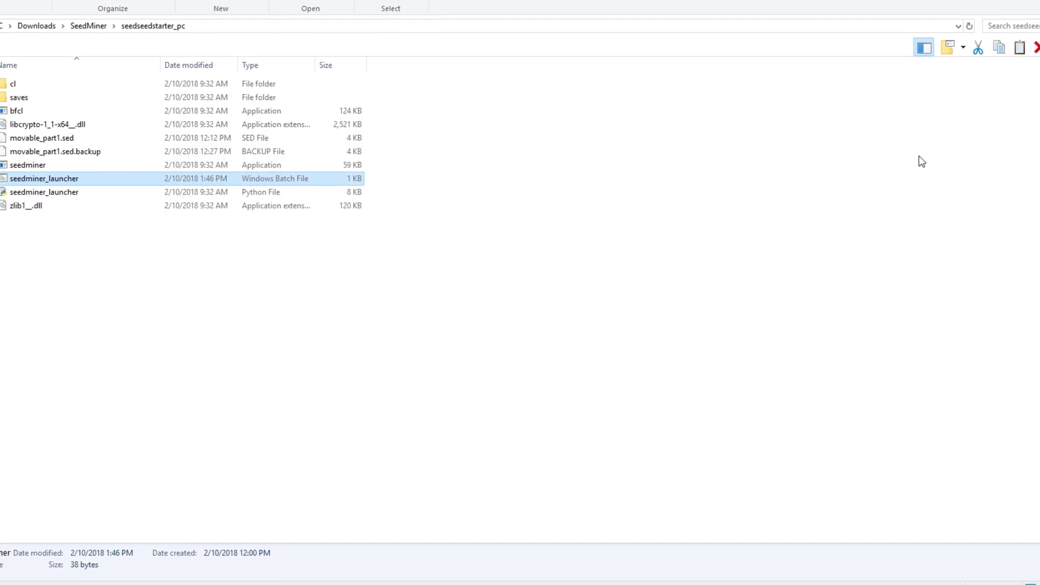
double_click(303, 196)
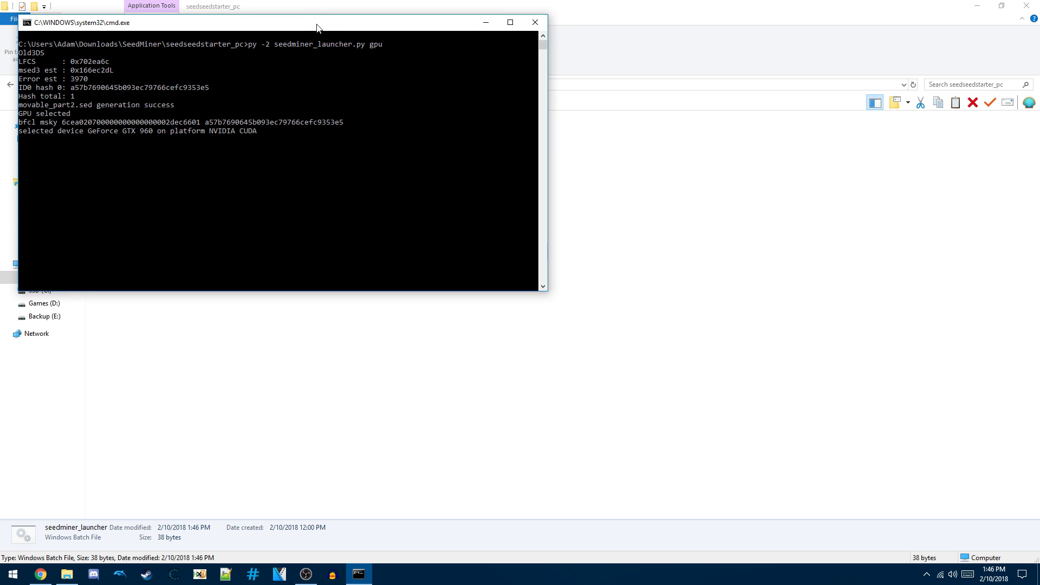
drag(316, 27, 398, 132)
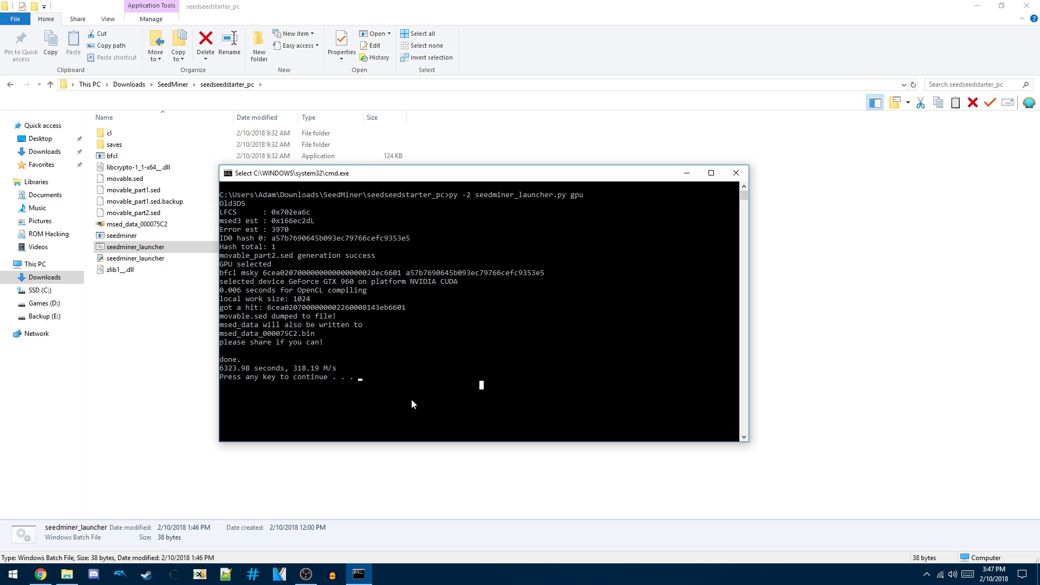
key(Return)
key(Return)
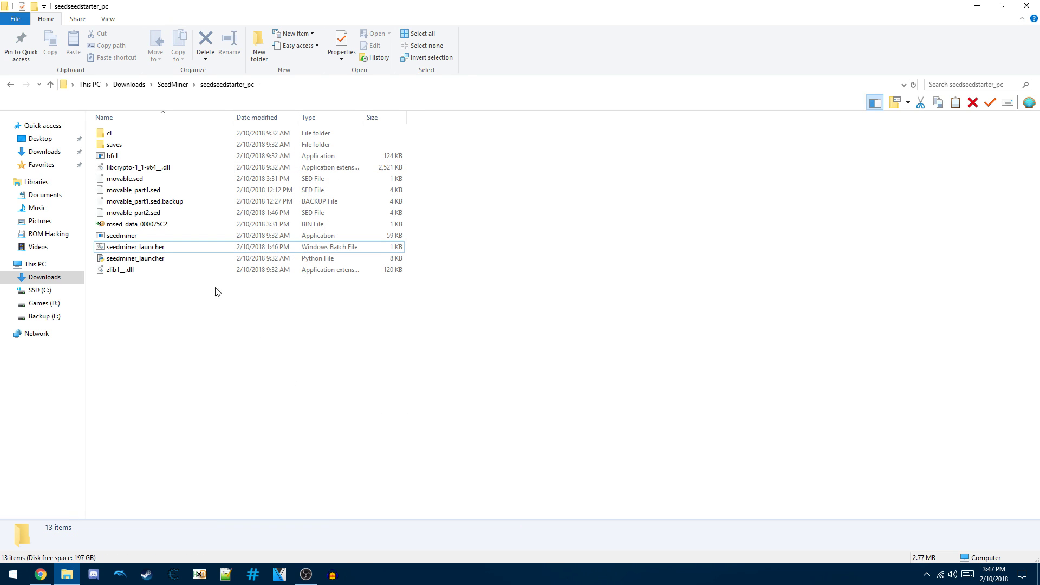
click(163, 180)
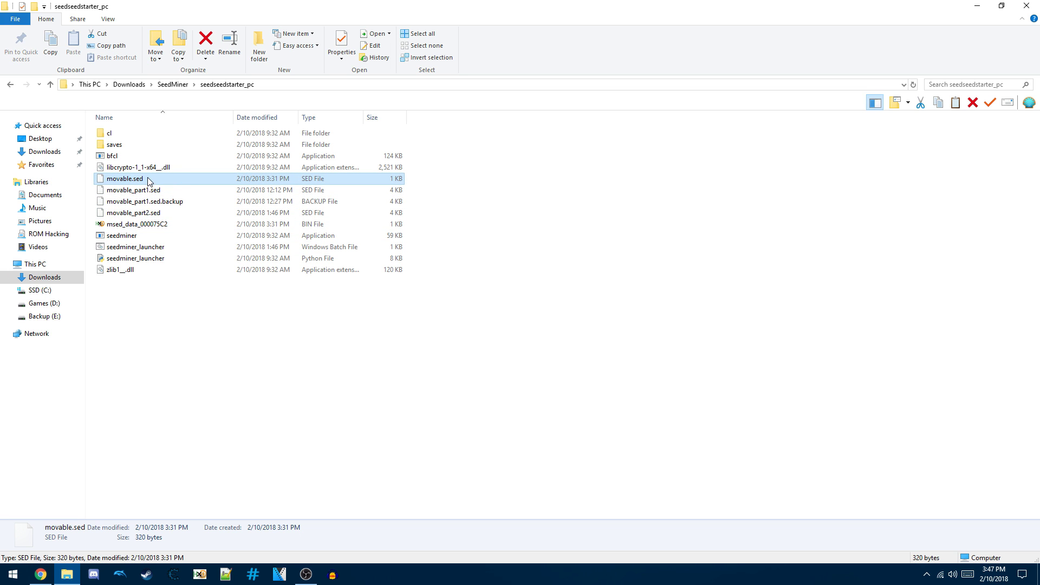